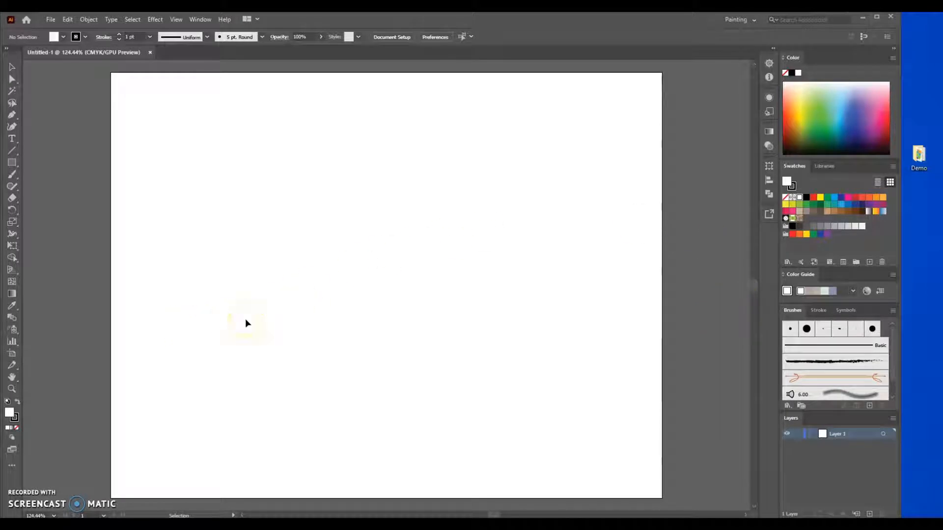
left_click(733, 19)
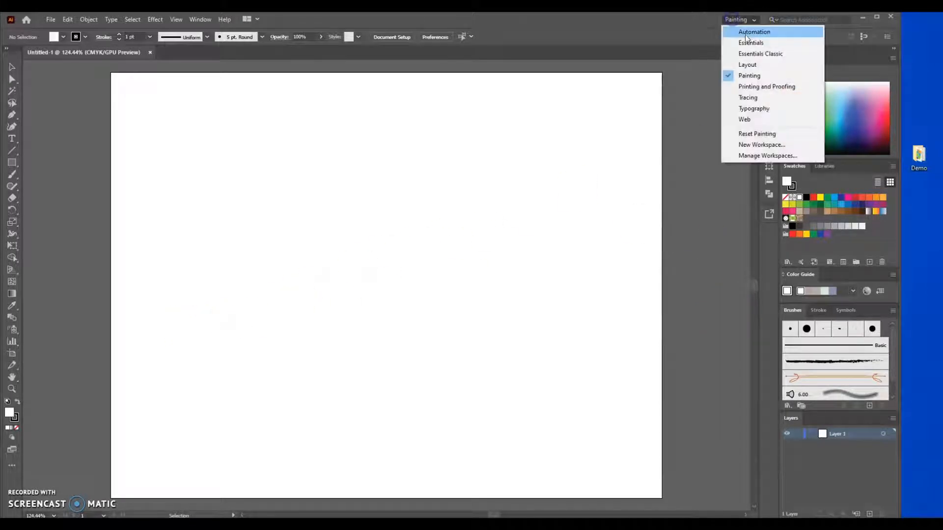
left_click(744, 19)
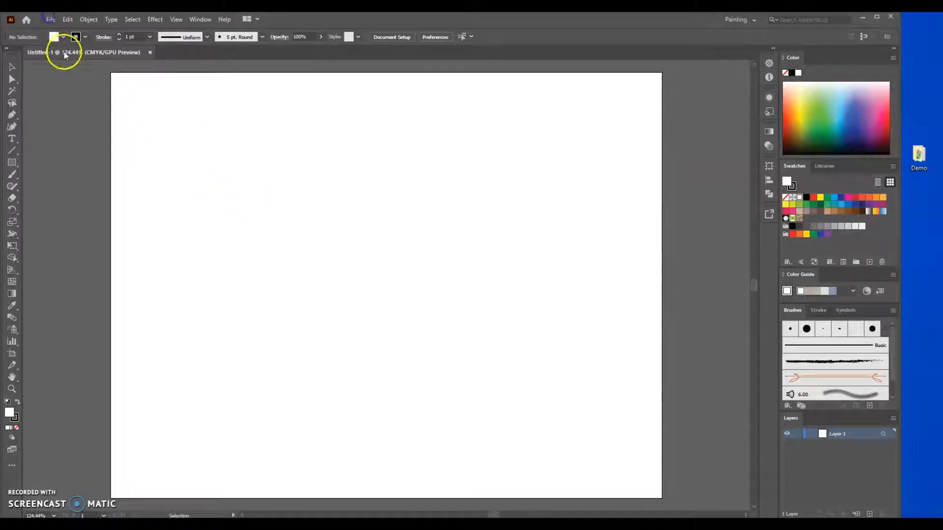
Step: Place the Feather Drawing image from the Demo folder into the document
left_click(51, 19)
left_click(77, 193)
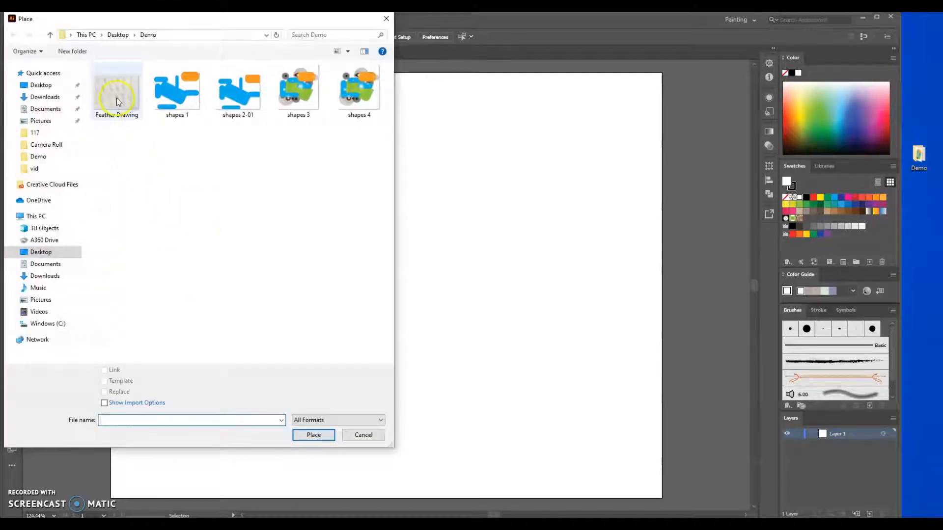
left_click(116, 95)
left_click(313, 435)
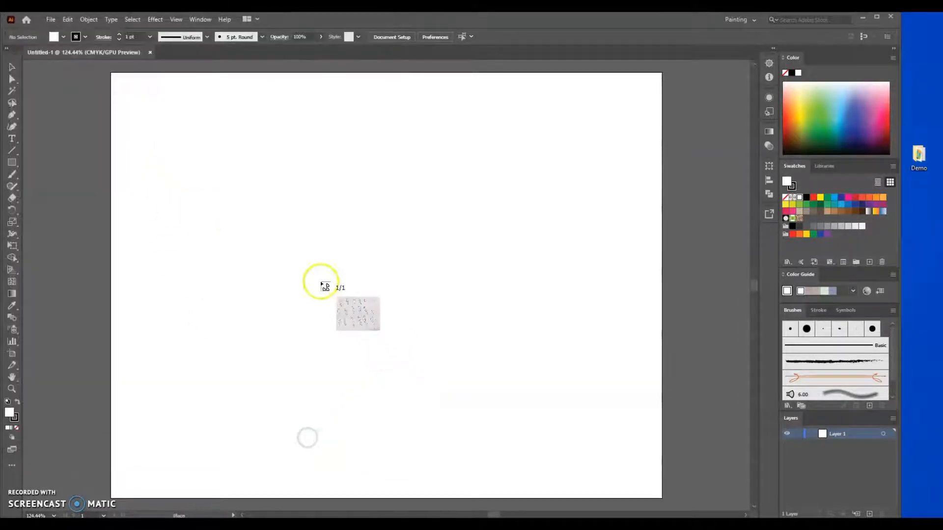
left_click(288, 214)
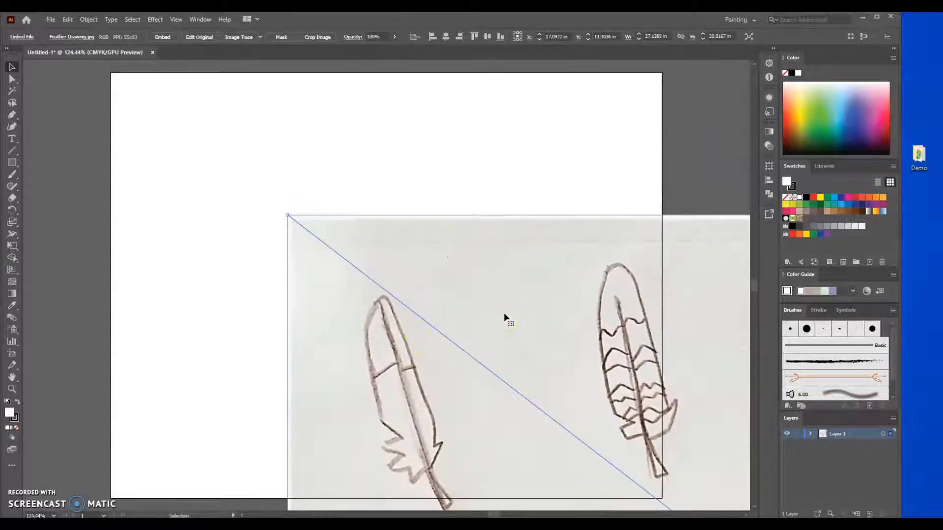
Step: Scale the placed feather drawing down to about 7.8 by 6 in and move it onto the artboard's upper-left area
key("a")
key("ctrl+minus")
key("ctrl+minus")
key("ctrl+minus")
key("ctrl+minus")
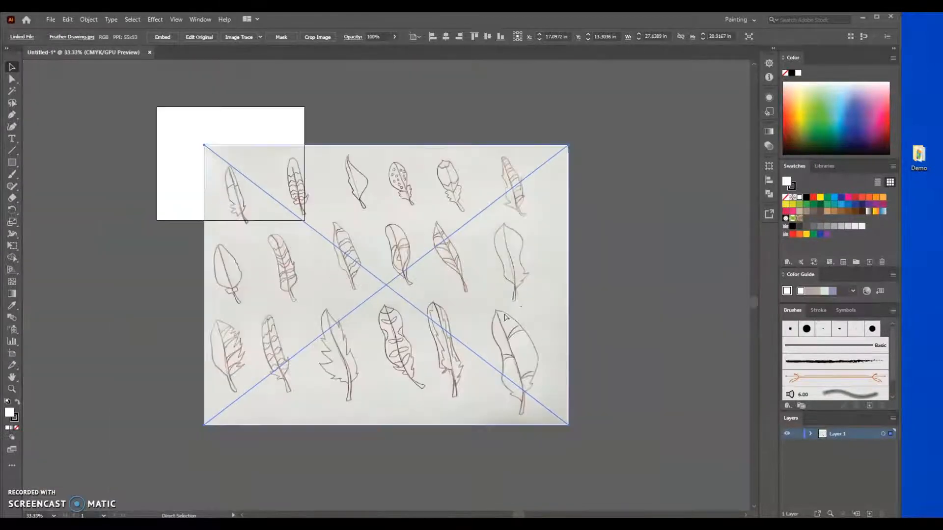
left_click(396, 408)
left_click_drag(568, 425, 309, 266)
left_click_drag(252, 205, 210, 168)
left_click_drag(168, 324, 371, 398)
Step: Enlarge the feather drawing to about 10.66 by 8.21 in so it nearly fills the artboard, and center it there
key("ctrl+plus")
key("ctrl+plus")
key("ctrl+plus")
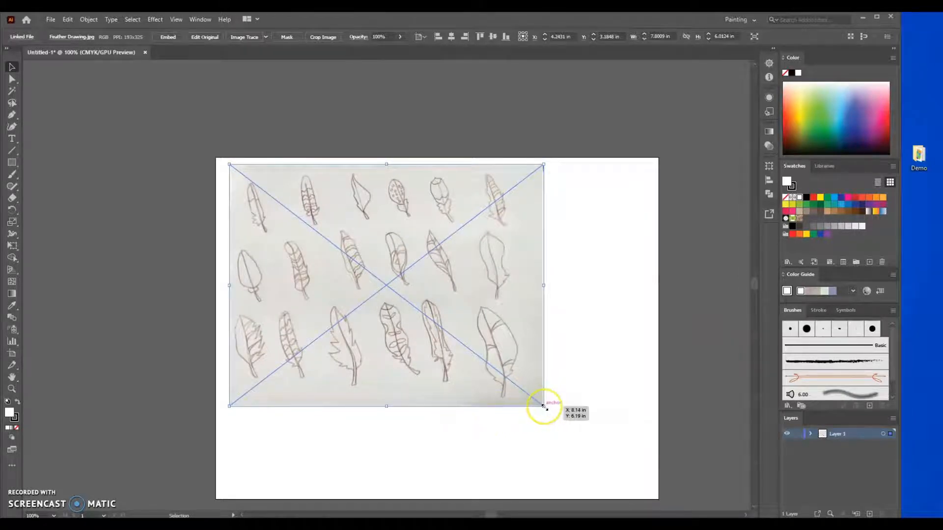
left_click_drag(544, 407, 658, 429)
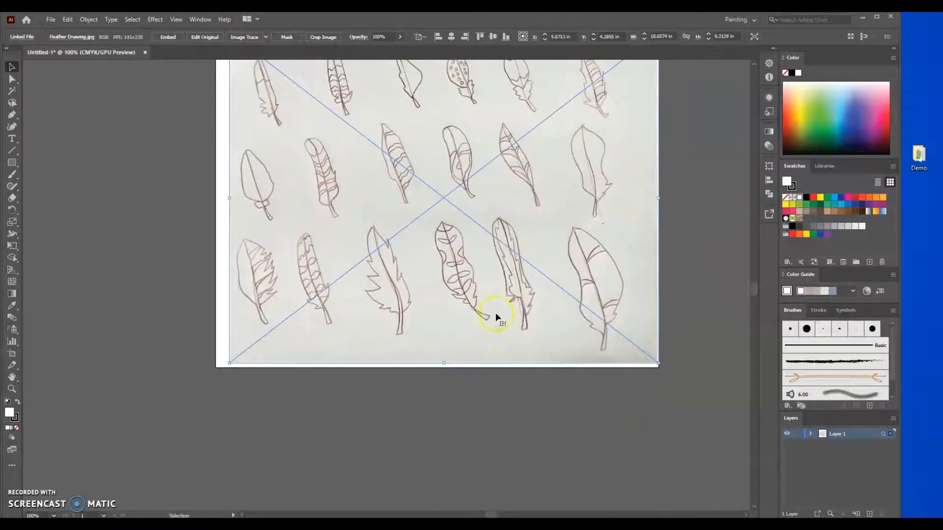
left_click_drag(495, 314, 489, 314)
scroll(575, 417, "up", 2)
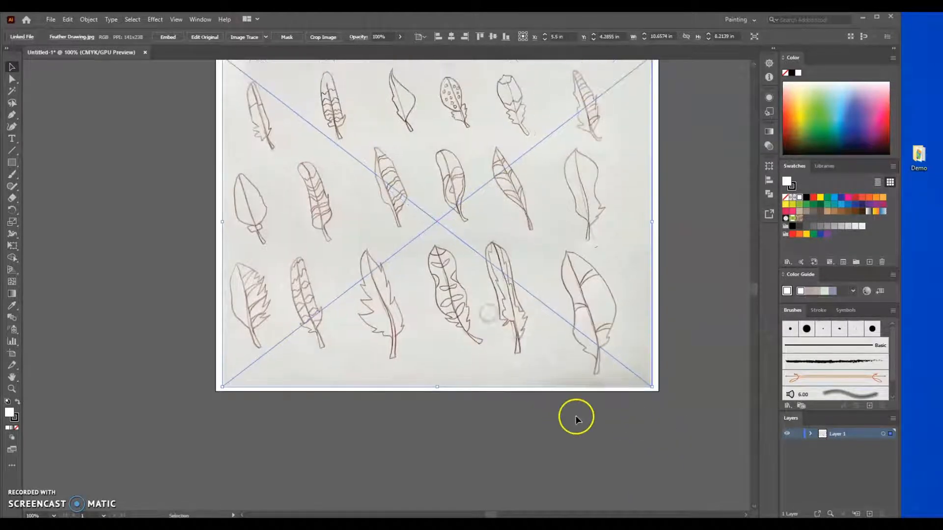
scroll(656, 442, "up", 2)
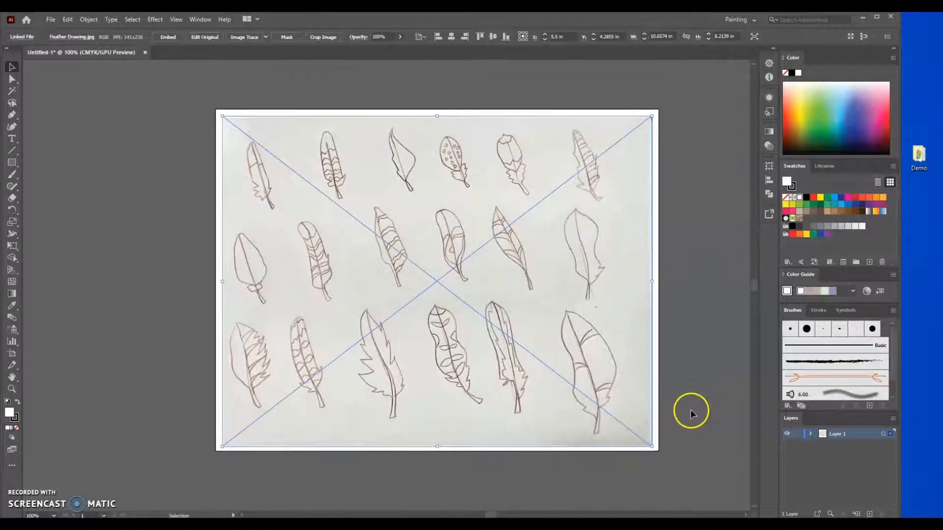
Step: Lock the layer holding the feather image and rename it "drawing"
left_click(797, 433)
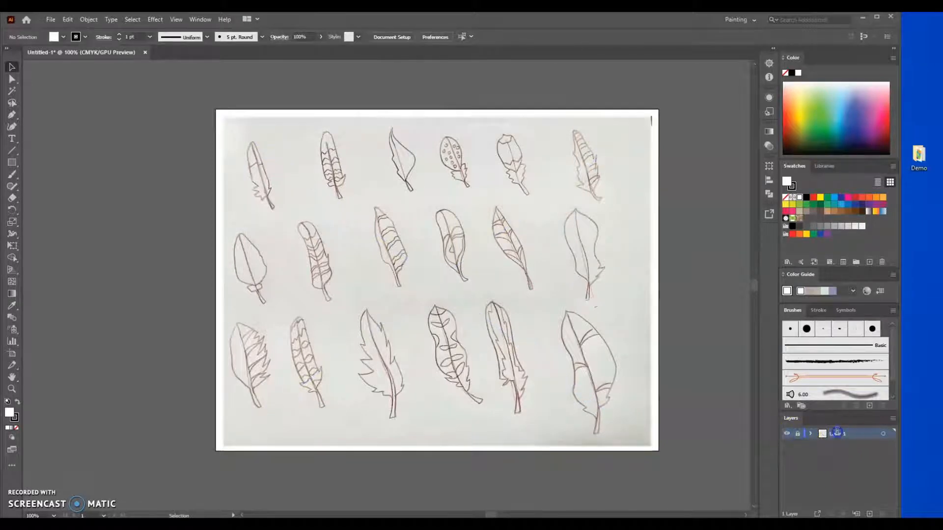
double_click(837, 435)
type("draw")
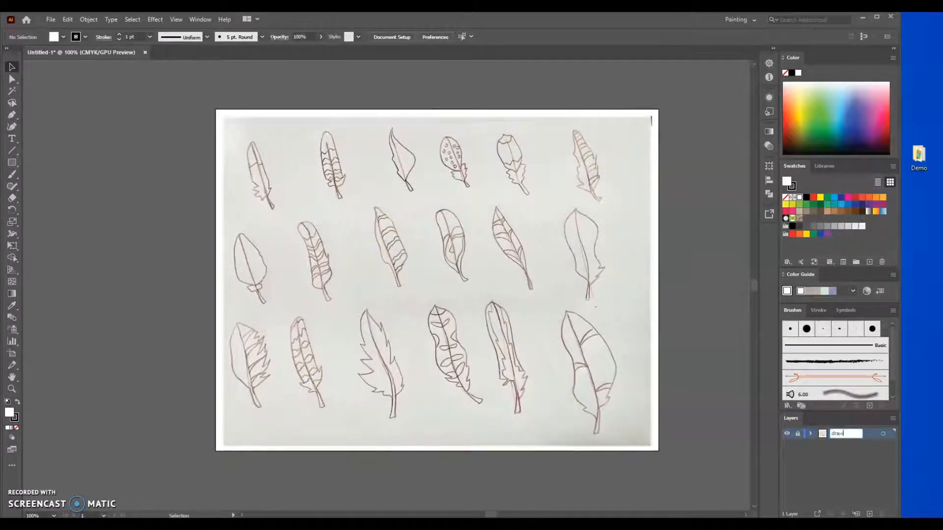
type("ing")
left_click(830, 474)
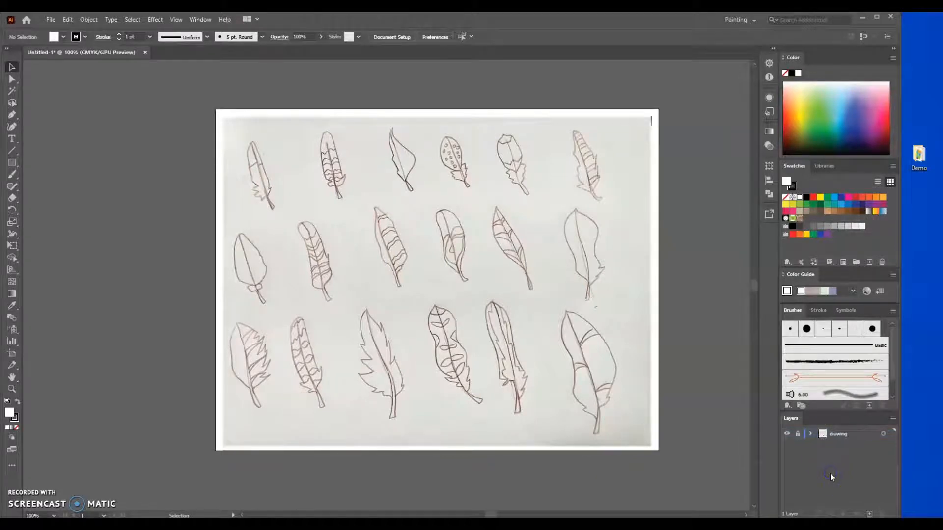
Step: Add a new layer above the drawing layer and hide the drawing layer
left_click(870, 513)
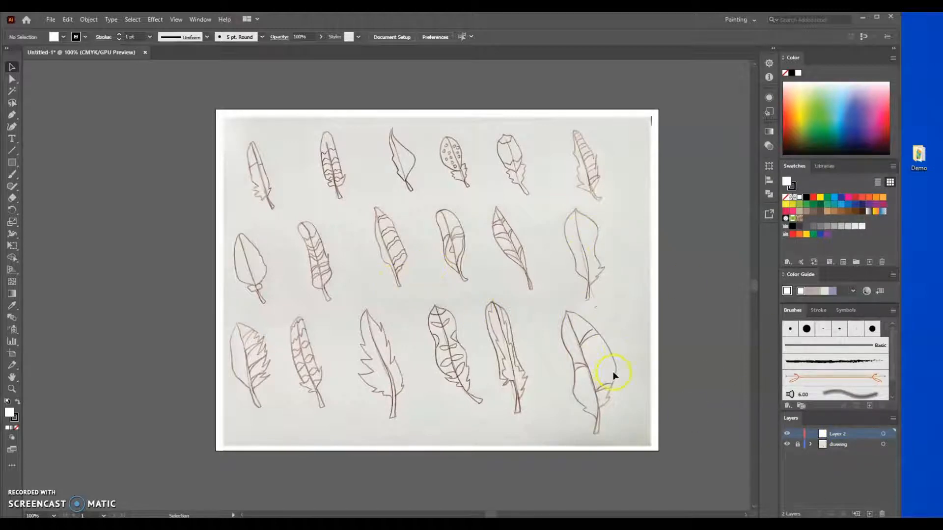
left_click(787, 444)
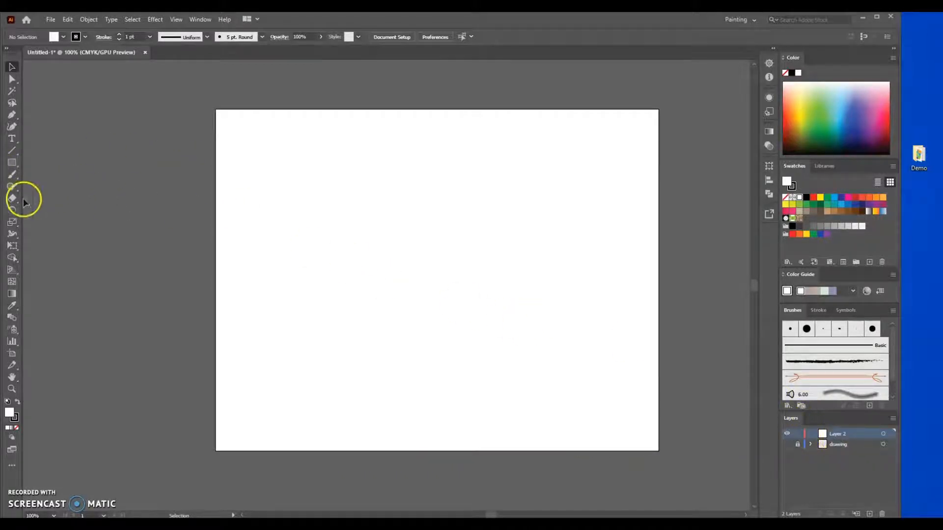
Step: Draw a horizontal line about 3.52 in long near the middle of the artboard with the Line Segment tool
left_click(12, 150)
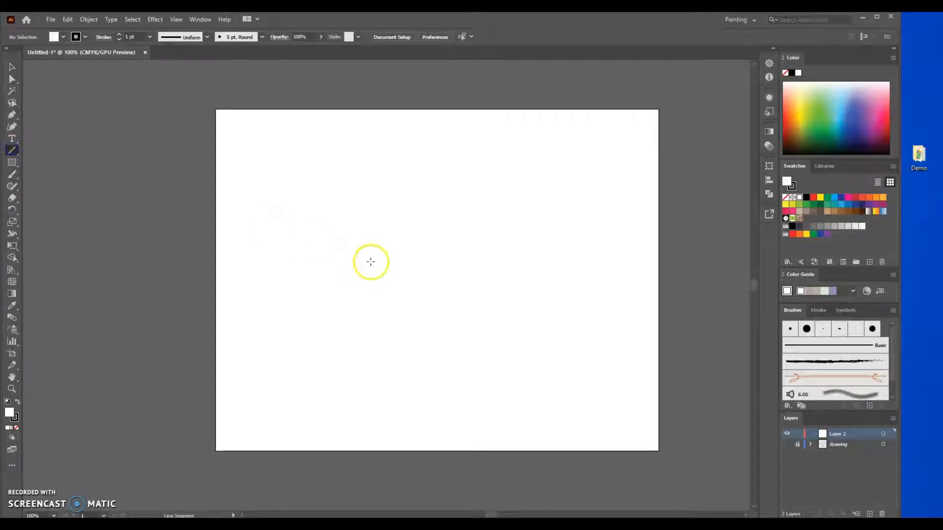
left_click_drag(370, 260, 512, 262)
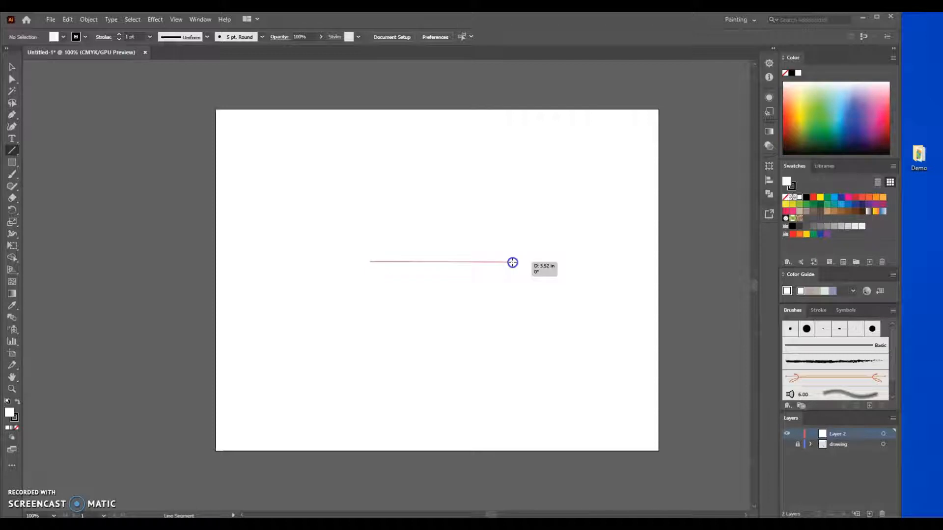
left_click_drag(512, 262, 512, 262)
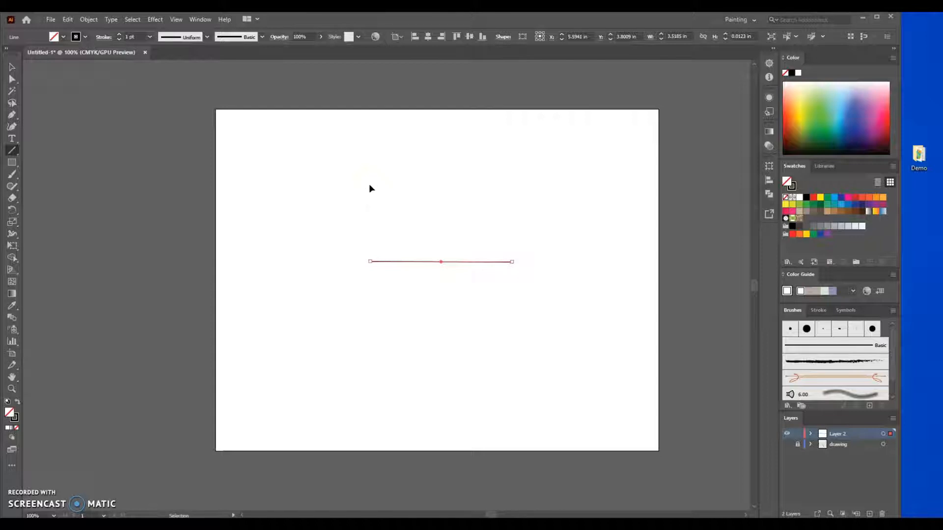
Step: Widen the line's middle to about 4.3 pt with the Width tool, thicken it near its right end, and deselect it
key("ctrl+equal")
key("ctrl+equal")
key("ctrl+equal")
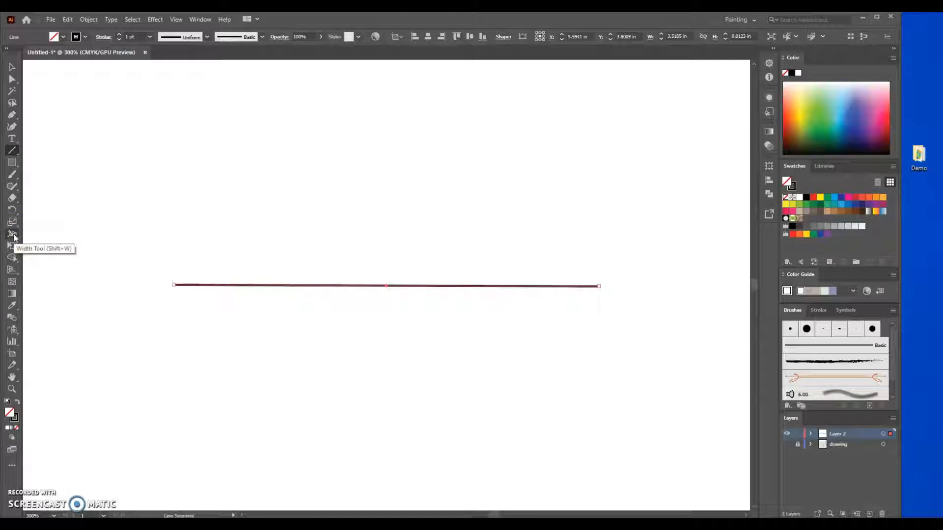
left_click(12, 234)
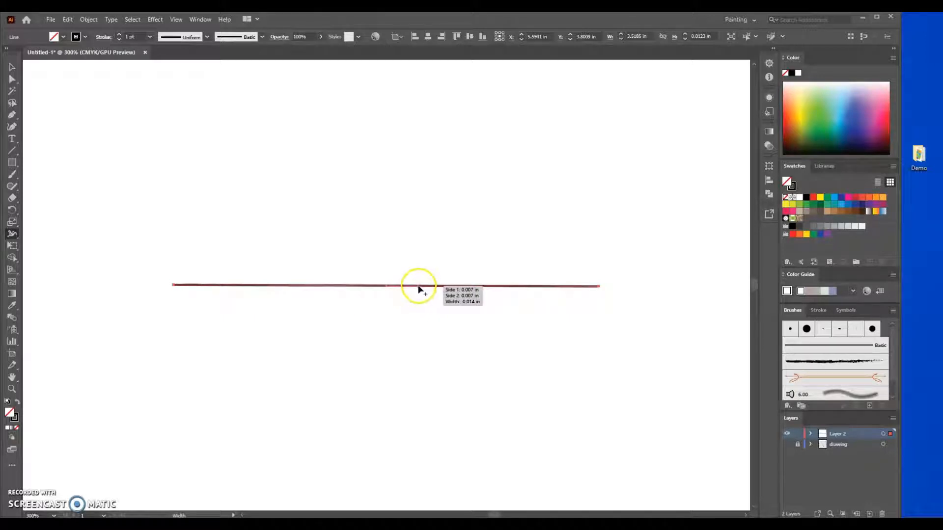
left_click_drag(418, 290, 423, 293)
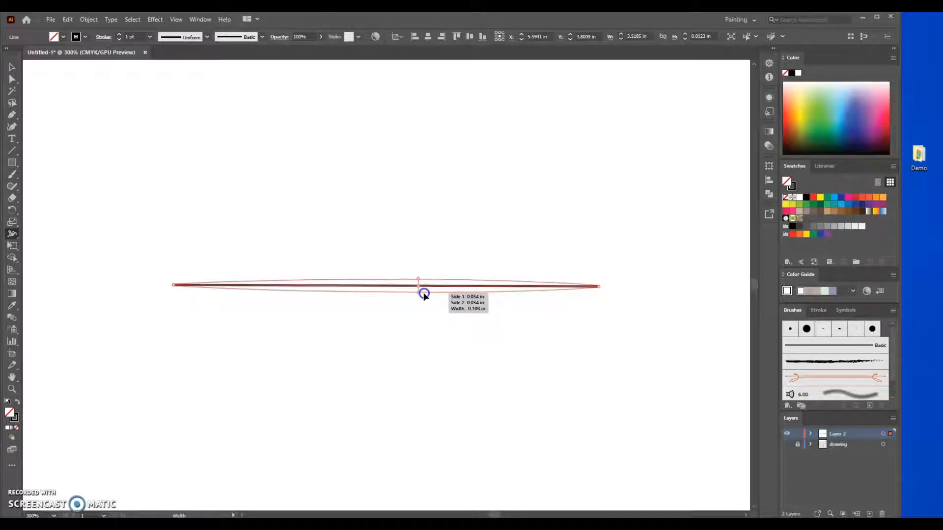
left_click_drag(425, 292, 426, 293)
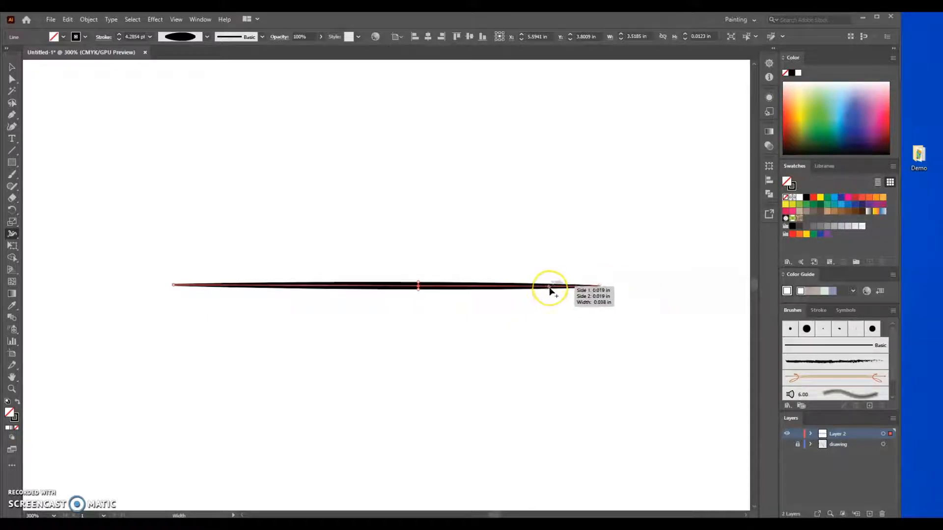
left_click_drag(549, 290, 553, 293)
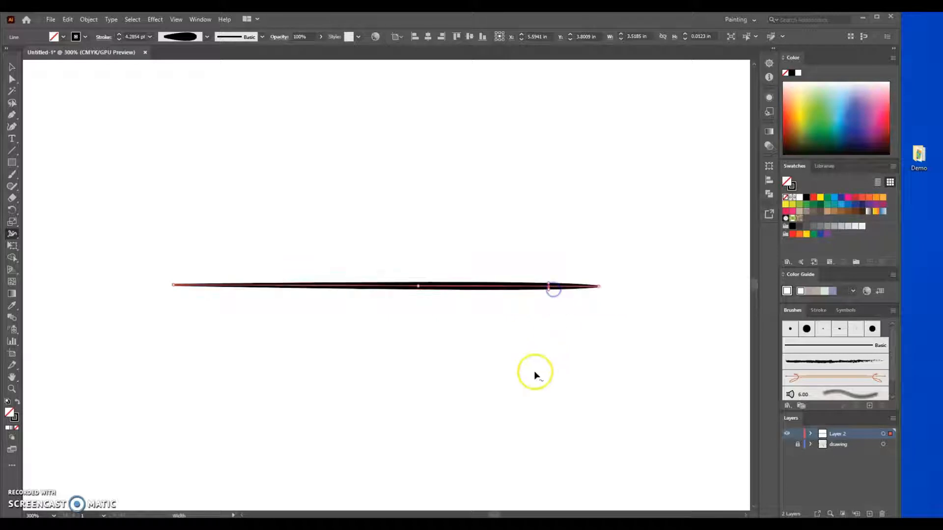
left_click(11, 67)
left_click(202, 143)
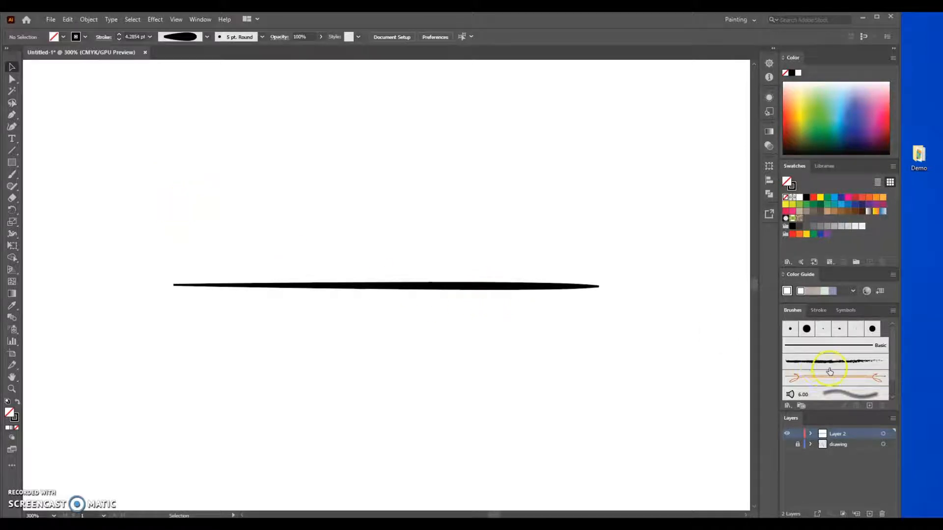
Step: Create a new Art Brush from the tapered line, keeping the Stretch to Fit Stroke Length scale option
left_click(12, 68)
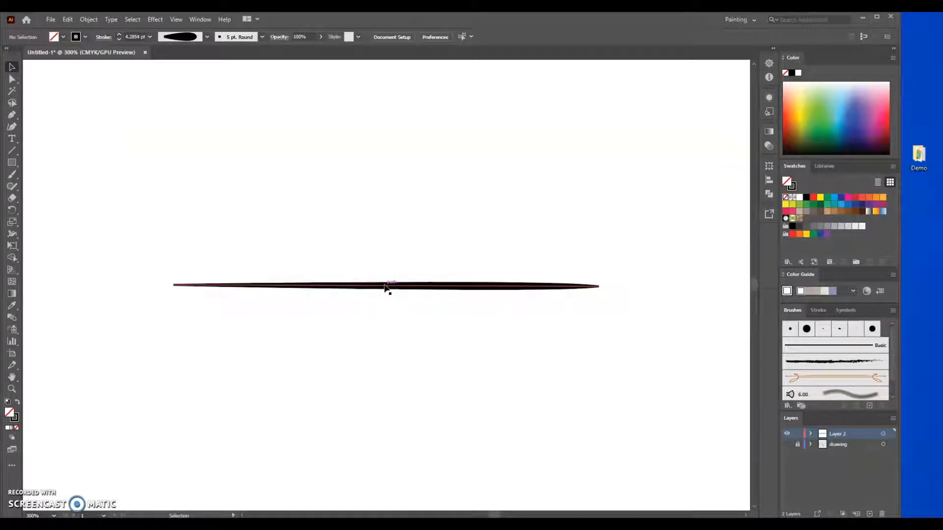
left_click_drag(385, 289, 797, 361)
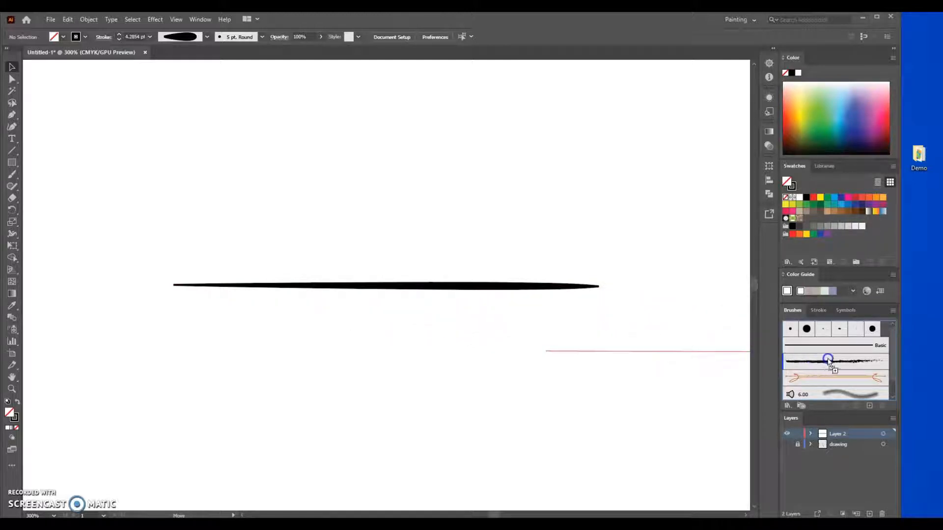
left_click_drag(828, 362, 829, 362)
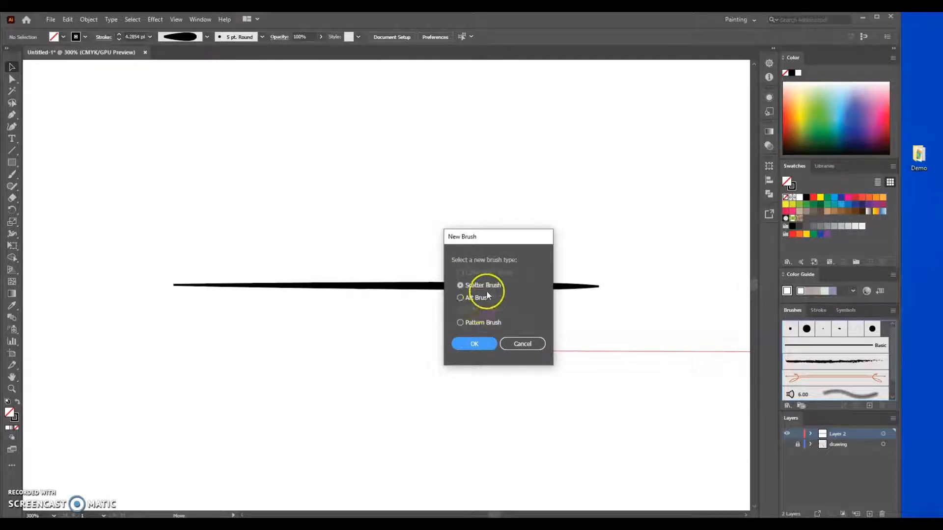
left_click(458, 298)
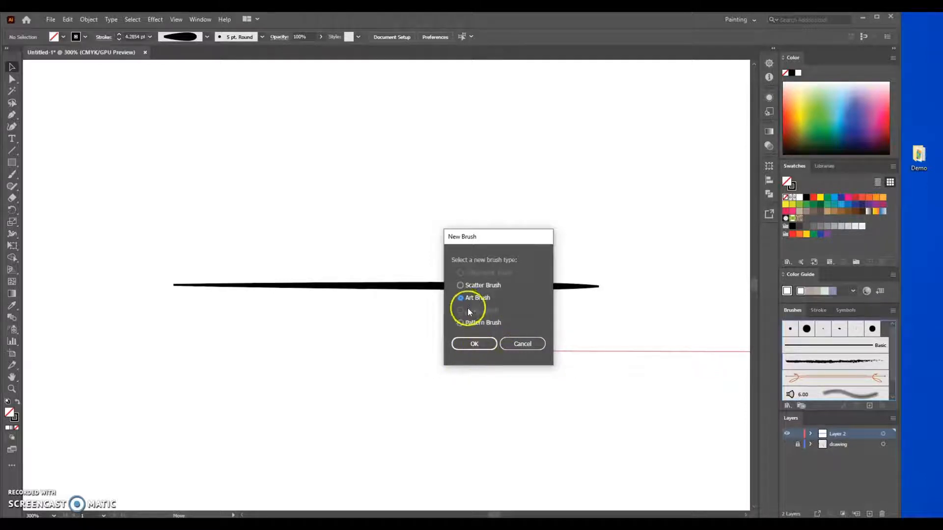
left_click(469, 343)
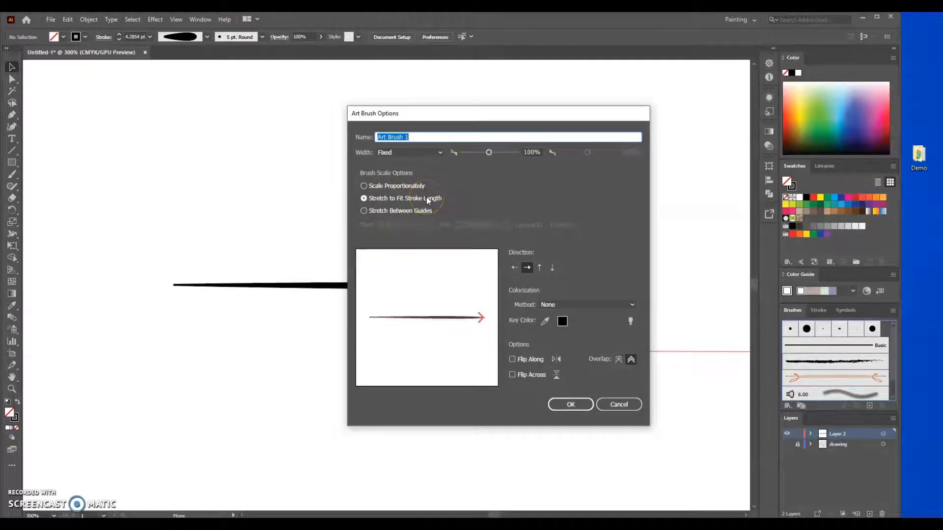
left_click(566, 404)
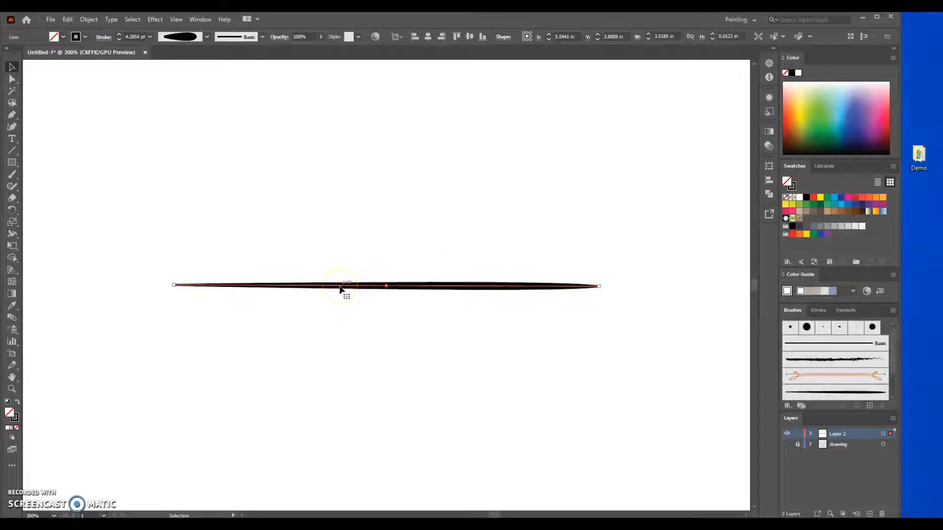
Step: Delete the tapered line from the artboard and show the drawing layer again
key("Delete")
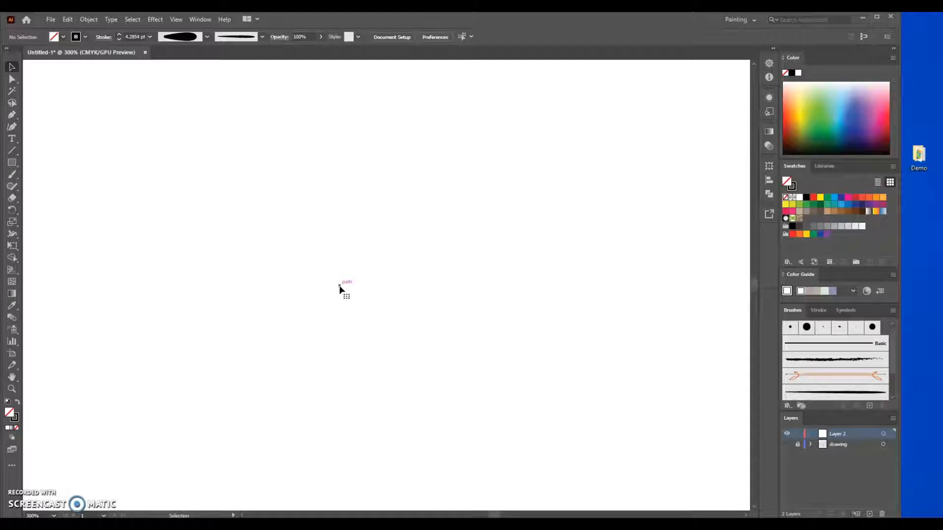
key("a")
key("ctrl+1")
key("v")
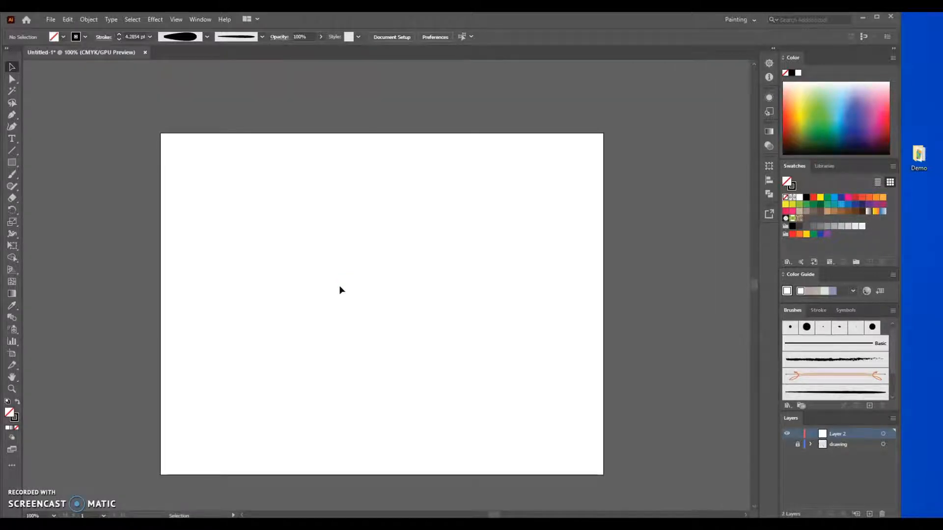
left_click(787, 445)
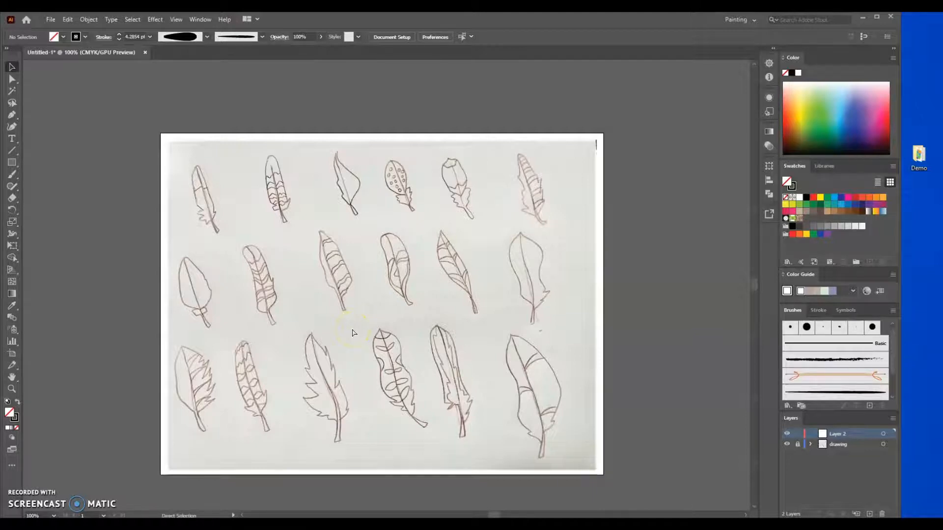
Step: Set up the Paintbrush tool with the custom tapered Art Brush 1 and a 1 pt stroke for tracing the first feather
key("ctrl+equal")
key("ctrl+equal")
key("ctrl+equal")
key("ctrl+equal")
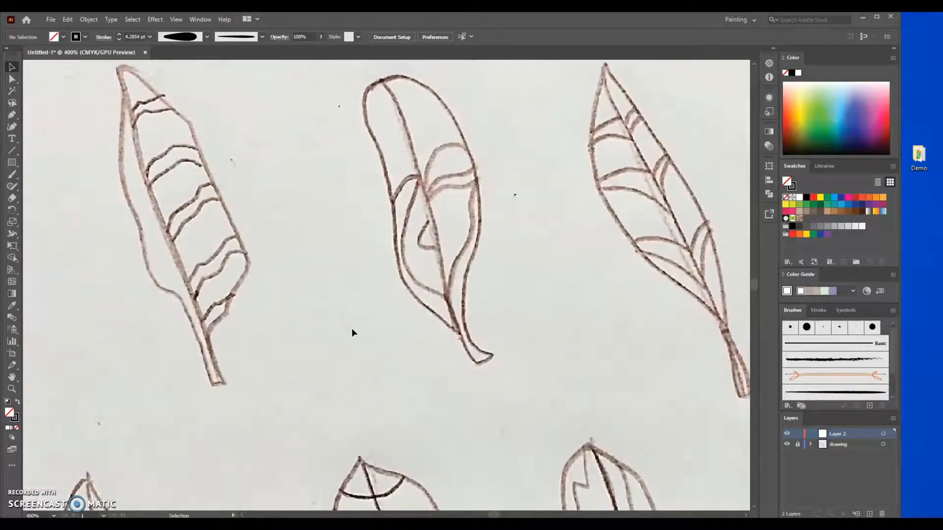
key("space")
left_click_drag(148, 217, 477, 330)
left_click_drag(309, 263, 617, 421)
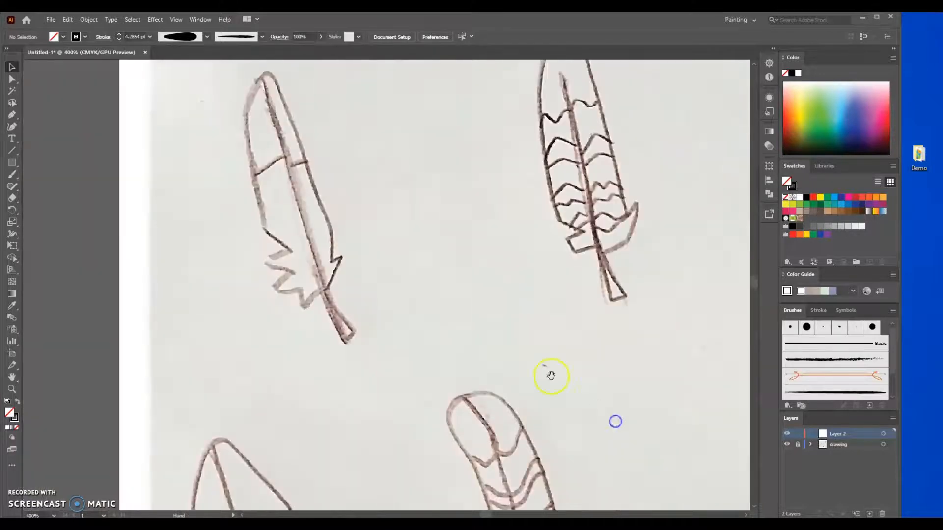
left_click_drag(481, 343, 606, 412)
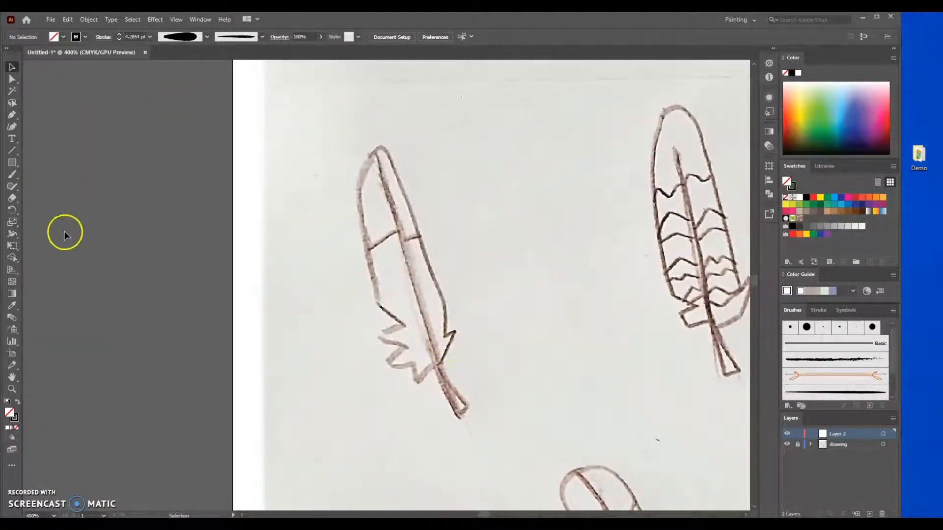
left_click(12, 176)
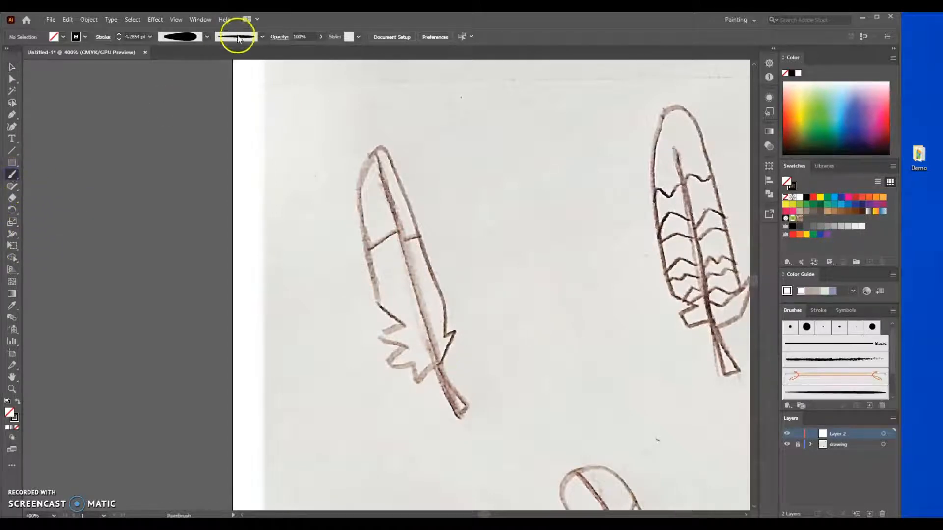
left_click(262, 38)
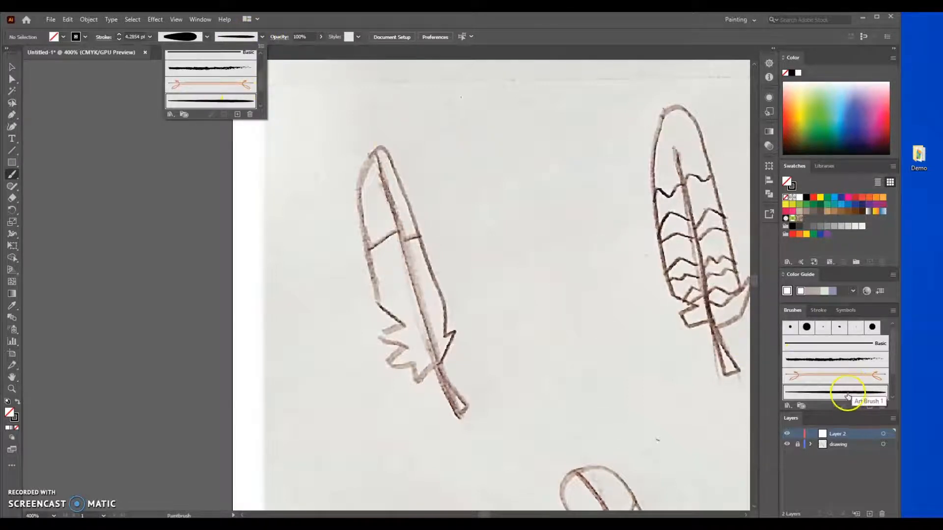
left_click(223, 105)
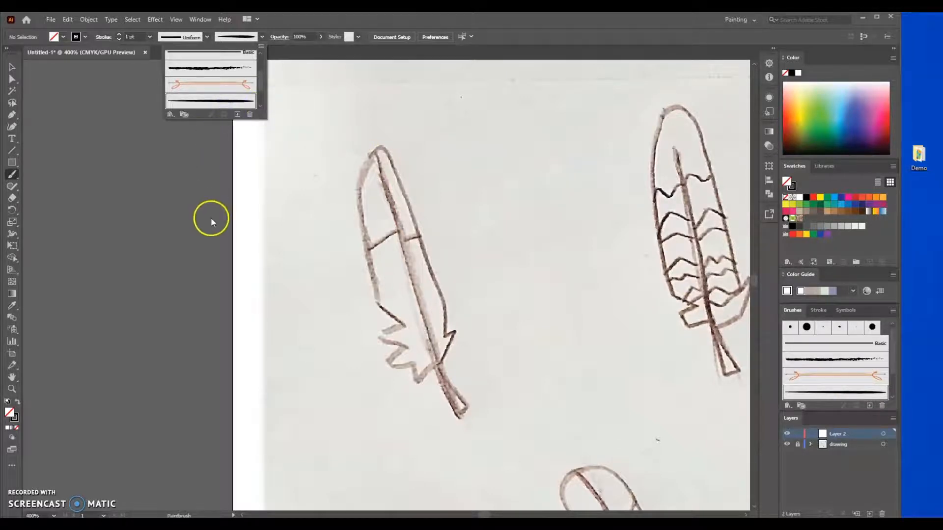
left_click(12, 172)
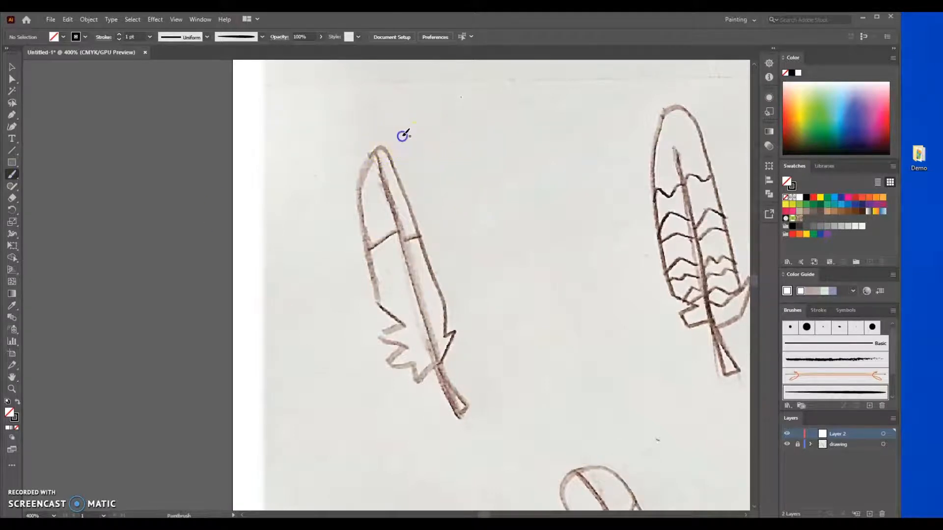
Step: Paint a curved test stroke beside the first feather of the upper row and undo it
mouse_move(401, 134)
left_mouse_down()
mouse_move(445, 142)
mouse_move(480, 176)
mouse_move(508, 314)
mouse_move(535, 361)
left_mouse_up()
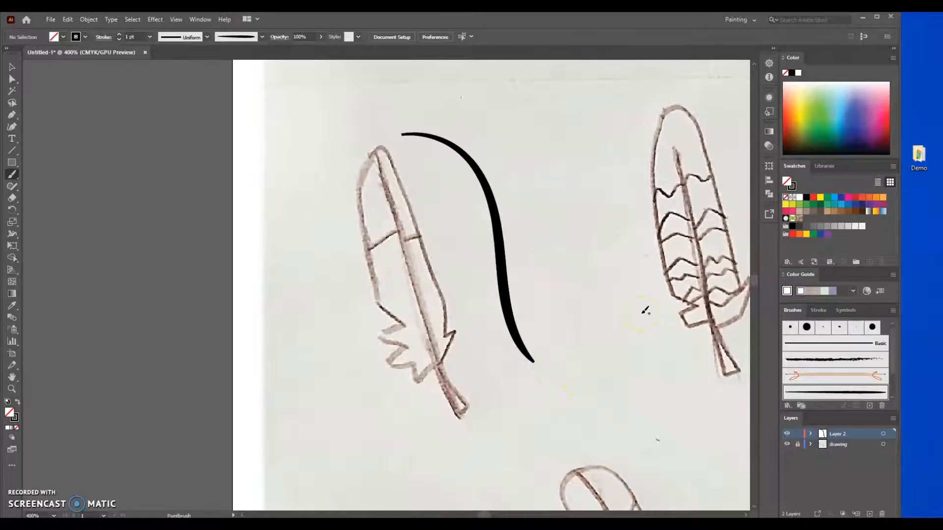
key("v")
key("ctrl+z")
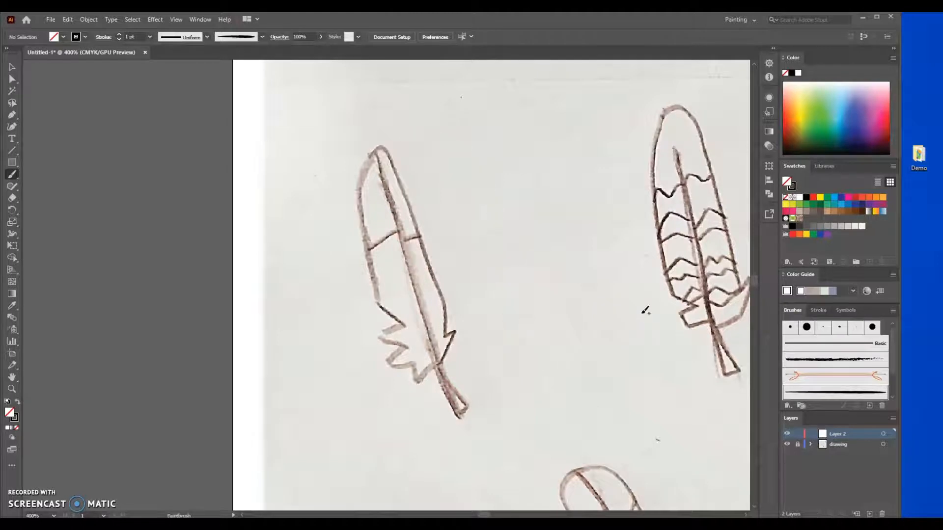
Step: Trace the first feather's outline on both sides, its central shaft and its crossband with the Paintbrush tool
key("b")
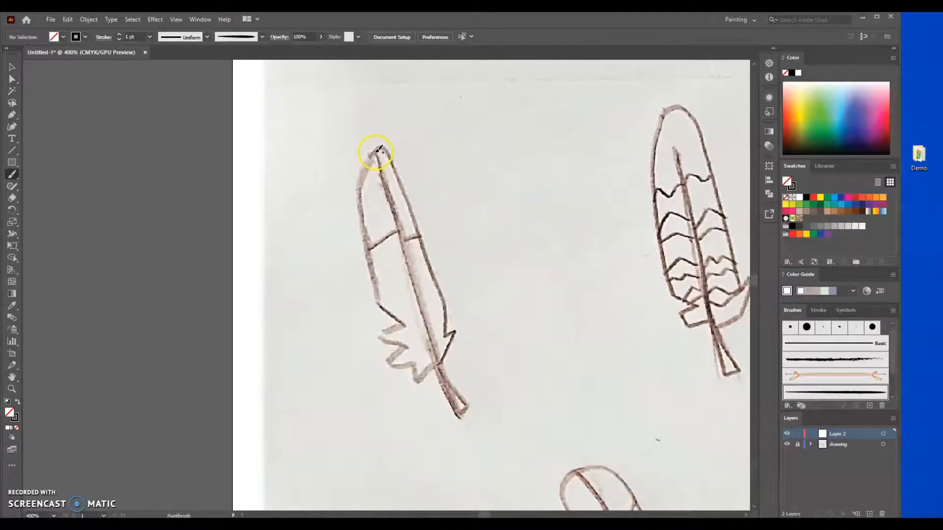
mouse_move(369, 156)
left_mouse_down()
mouse_move(383, 148)
mouse_move(393, 161)
mouse_move(454, 337)
mouse_move(441, 374)
mouse_move(460, 416)
left_mouse_up()
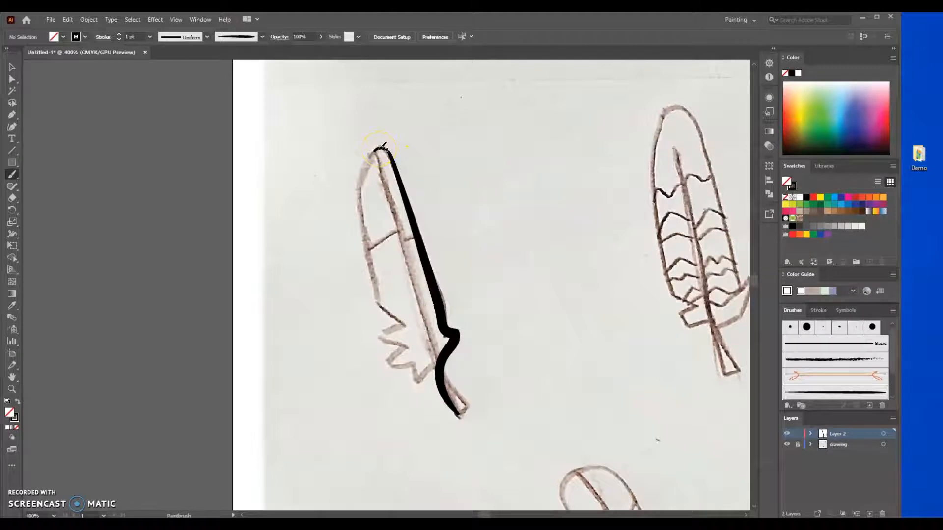
mouse_move(379, 147)
left_mouse_down()
mouse_move(356, 192)
mouse_move(362, 240)
mouse_move(379, 300)
mouse_move(406, 323)
mouse_move(381, 336)
mouse_move(406, 348)
mouse_move(387, 363)
mouse_move(399, 371)
mouse_move(414, 362)
mouse_move(419, 379)
mouse_move(437, 365)
mouse_move(462, 414)
left_mouse_up()
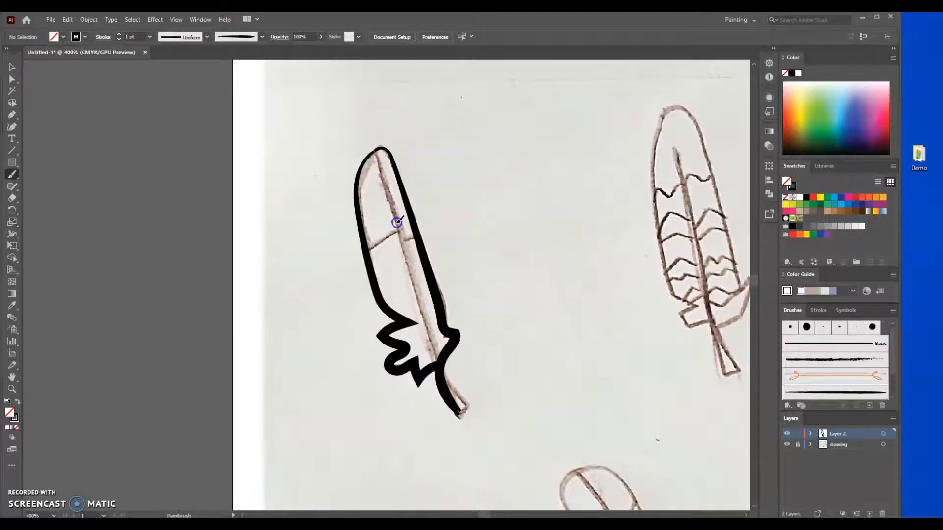
mouse_move(397, 222)
left_mouse_down()
mouse_move(432, 349)
mouse_move(462, 407)
left_mouse_up()
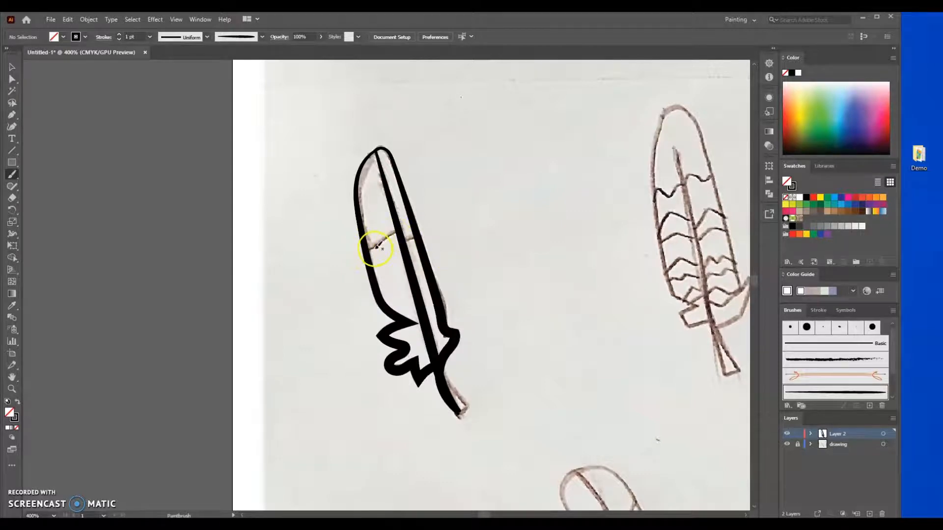
mouse_move(366, 248)
left_mouse_down()
mouse_move(400, 233)
mouse_move(421, 238)
mouse_move(404, 239)
mouse_move(405, 253)
left_mouse_up()
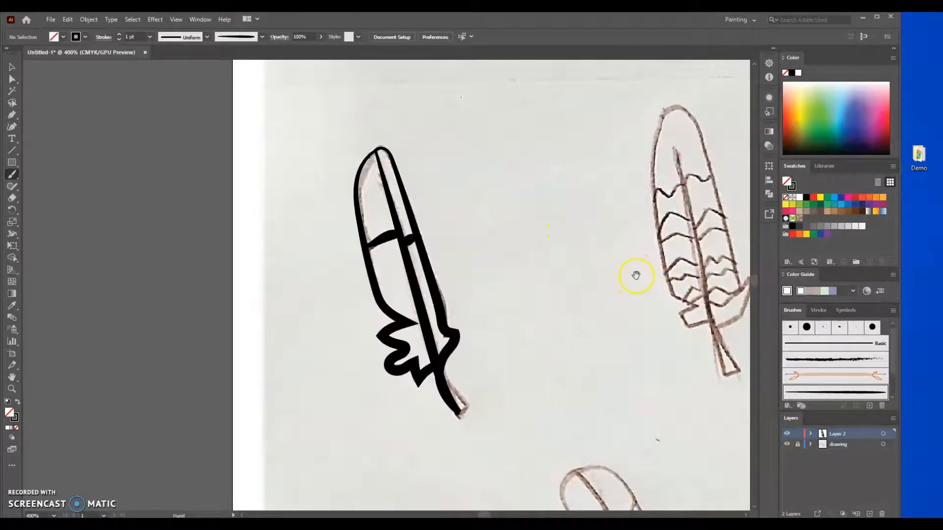
Step: Trace both sides of the second feather's outline and its central shaft from the tip down to the quill
left_click_drag(635, 274, 414, 277)
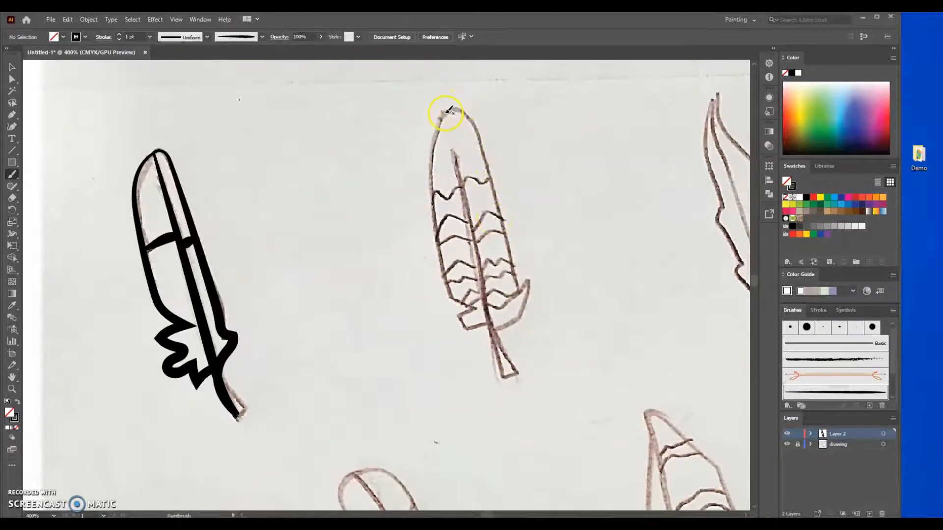
mouse_move(445, 113)
left_mouse_down()
mouse_move(467, 114)
mouse_move(482, 134)
mouse_move(510, 266)
left_mouse_up()
mouse_move(518, 289)
left_mouse_down()
mouse_move(528, 280)
mouse_move(524, 307)
mouse_move(491, 331)
mouse_move(509, 371)
left_mouse_up()
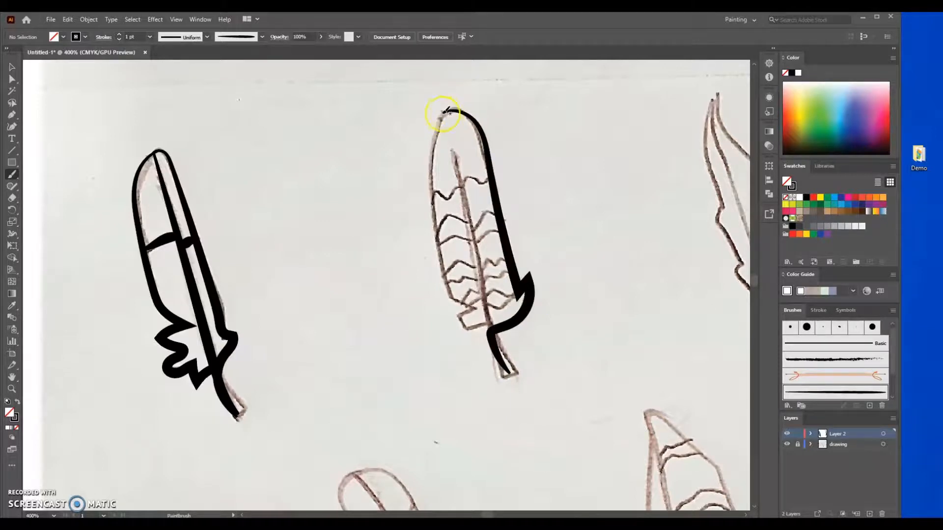
mouse_move(440, 114)
left_mouse_down()
mouse_move(451, 108)
mouse_move(432, 152)
mouse_move(433, 248)
mouse_move(449, 296)
mouse_move(471, 308)
mouse_move(457, 318)
mouse_move(472, 330)
mouse_move(488, 326)
mouse_move(510, 374)
left_mouse_up()
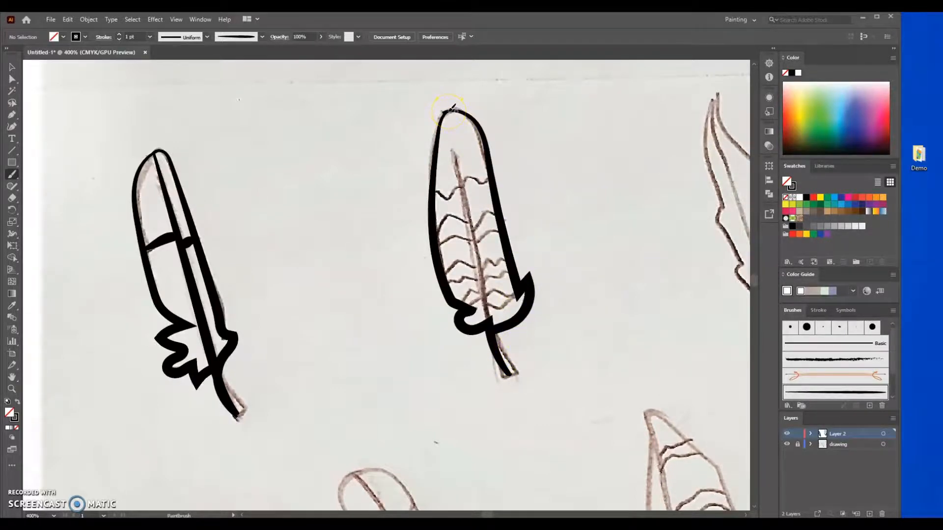
mouse_move(451, 108)
left_mouse_down()
mouse_move(475, 264)
mouse_move(508, 375)
left_mouse_up()
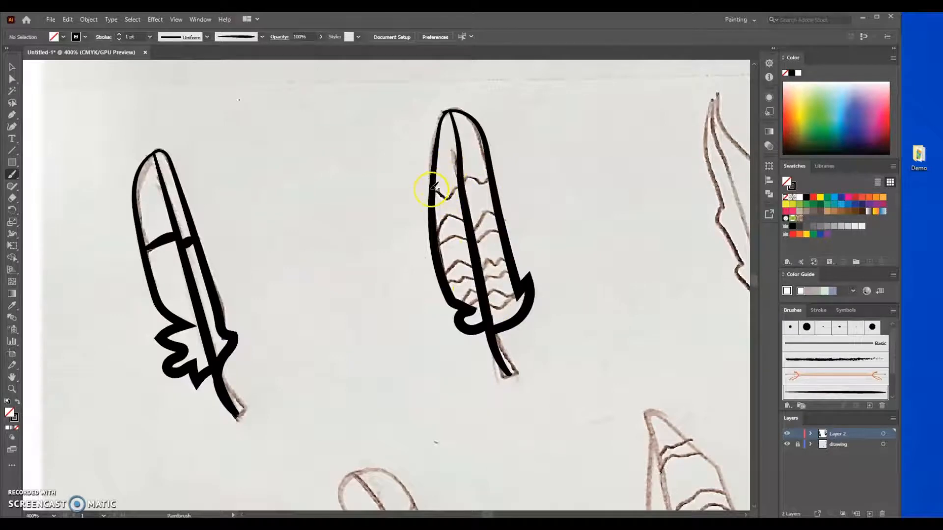
Step: Paint the wavy bands on both sides of the second feather's shaft, following the sketch
mouse_move(432, 187)
left_mouse_down()
mouse_move(447, 202)
mouse_move(491, 174)
mouse_move(461, 187)
mouse_move(432, 185)
left_mouse_up()
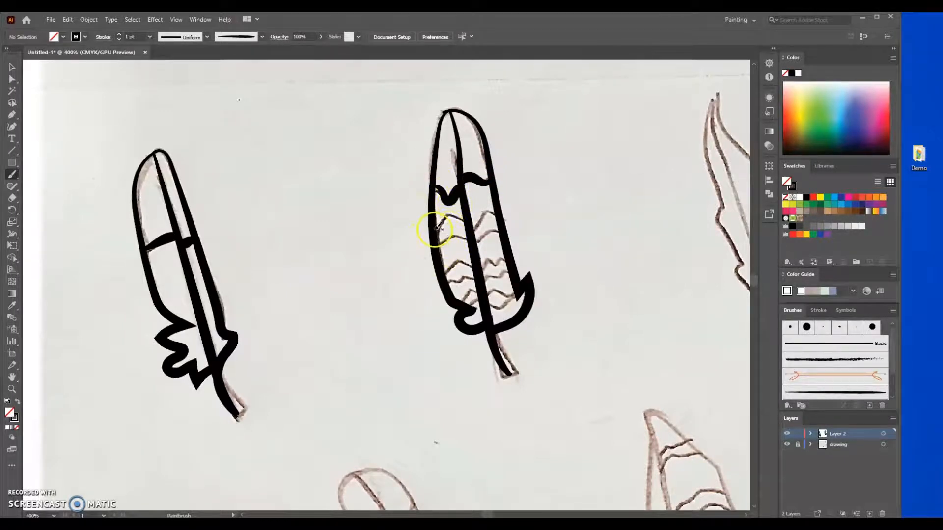
mouse_move(438, 230)
left_mouse_down()
mouse_move(447, 211)
mouse_move(456, 212)
mouse_move(473, 229)
mouse_move(448, 237)
mouse_move(461, 229)
mouse_move(472, 242)
left_mouse_up()
mouse_move(443, 276)
left_mouse_down()
mouse_move(463, 261)
mouse_move(477, 275)
mouse_move(455, 281)
mouse_move(481, 290)
left_mouse_up()
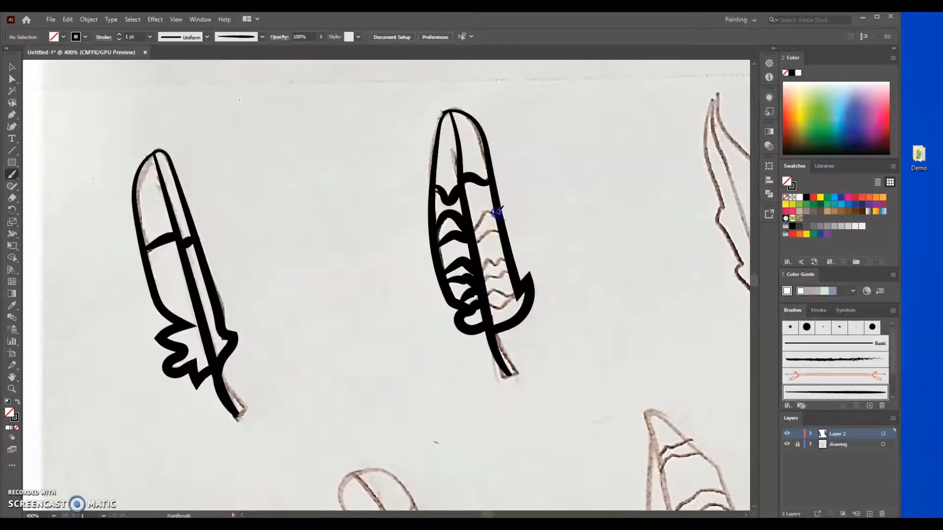
mouse_move(497, 212)
left_mouse_down()
mouse_move(470, 235)
mouse_move(497, 227)
mouse_move(473, 251)
mouse_move(517, 266)
mouse_move(491, 257)
mouse_move(480, 269)
mouse_move(497, 280)
mouse_move(480, 283)
mouse_move(522, 289)
mouse_move(483, 295)
mouse_move(519, 293)
mouse_move(482, 304)
left_mouse_up()
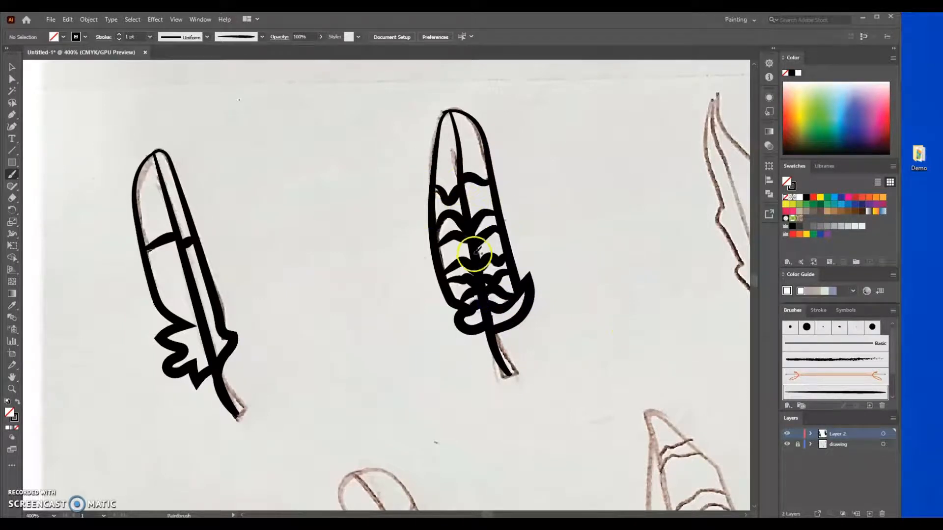
left_click_drag(527, 285, 528, 273)
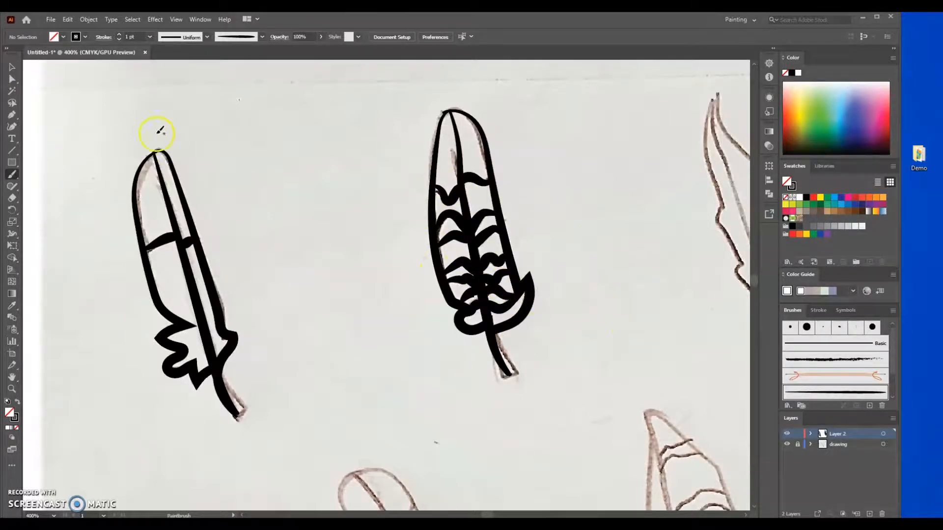
Step: Reduce the stroke weight of all the second feather's wavy bands to 0.5 pt and deselect them
left_click(11, 80)
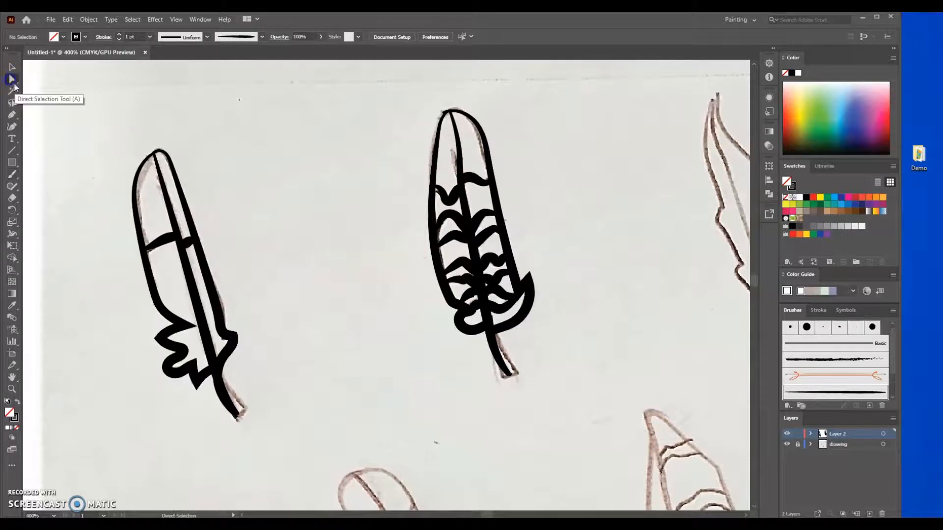
left_click(452, 201)
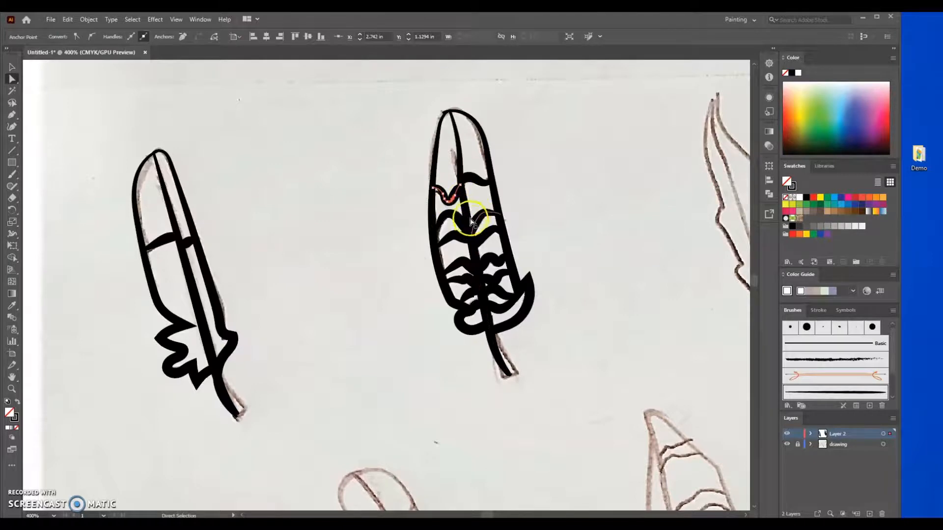
left_click(446, 211, "shift")
left_click(454, 237, "shift")
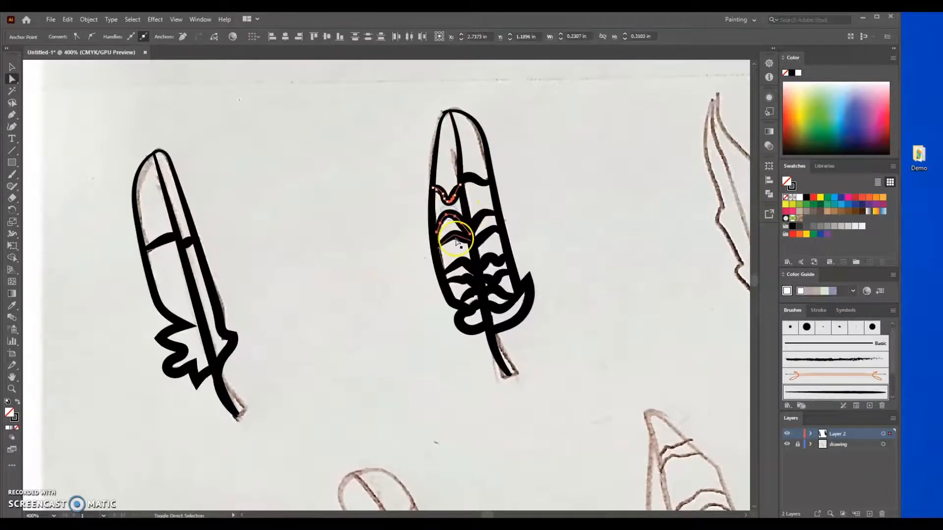
left_click(459, 264, "shift")
left_click(469, 285, "shift")
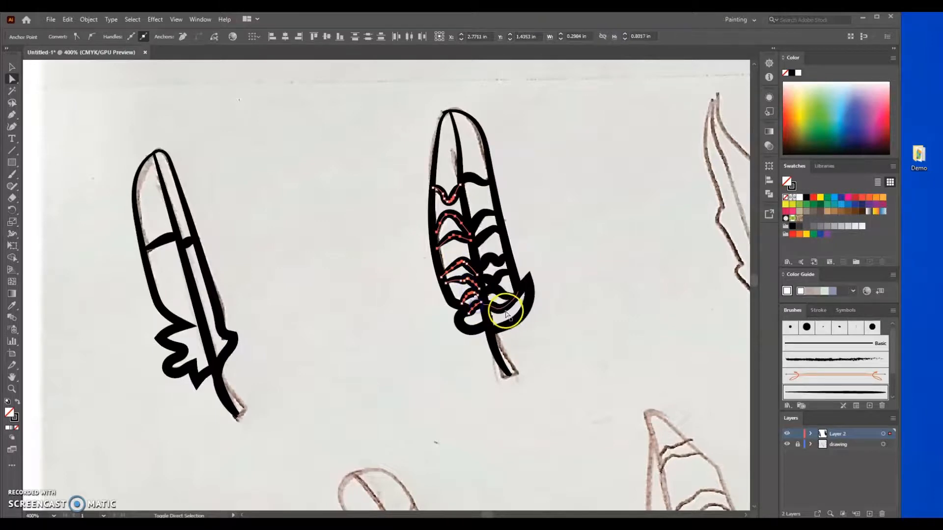
left_click(500, 285, "shift")
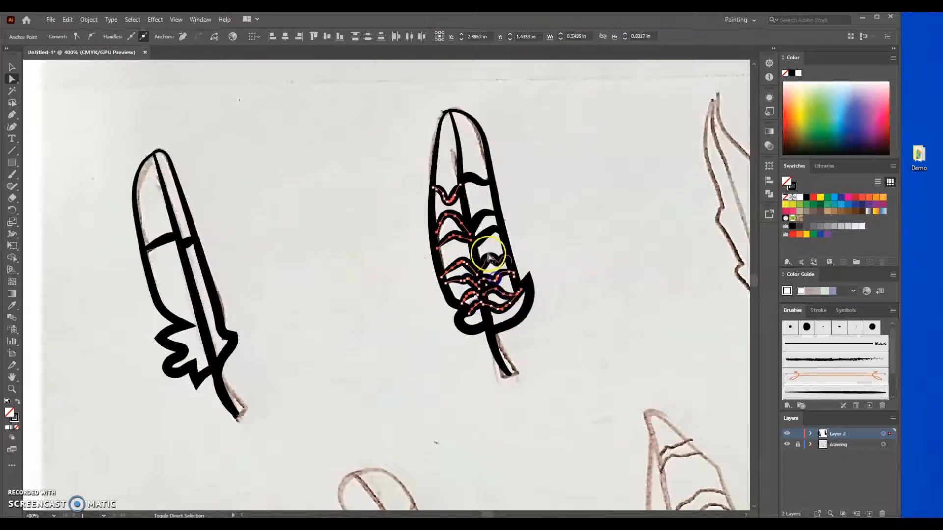
left_click(480, 240, "shift")
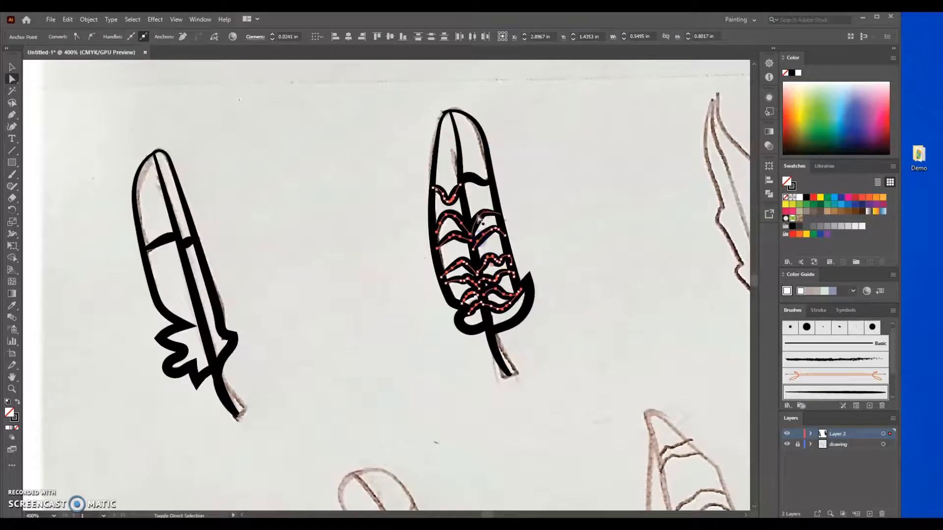
left_click(473, 181, "shift")
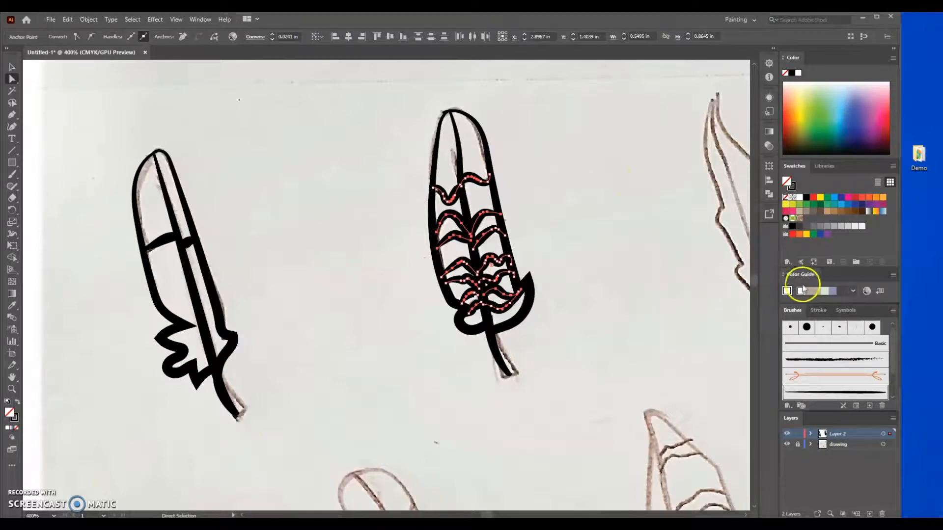
left_click(821, 310)
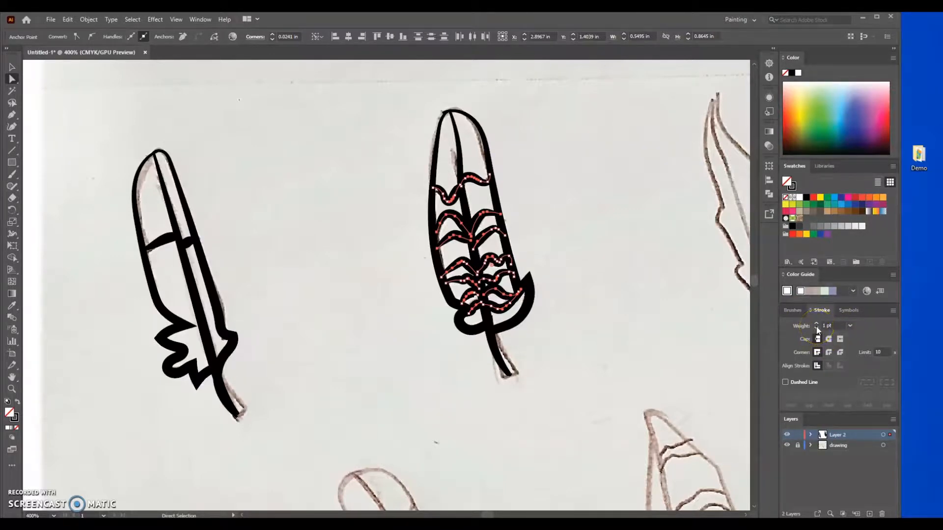
left_click(816, 327)
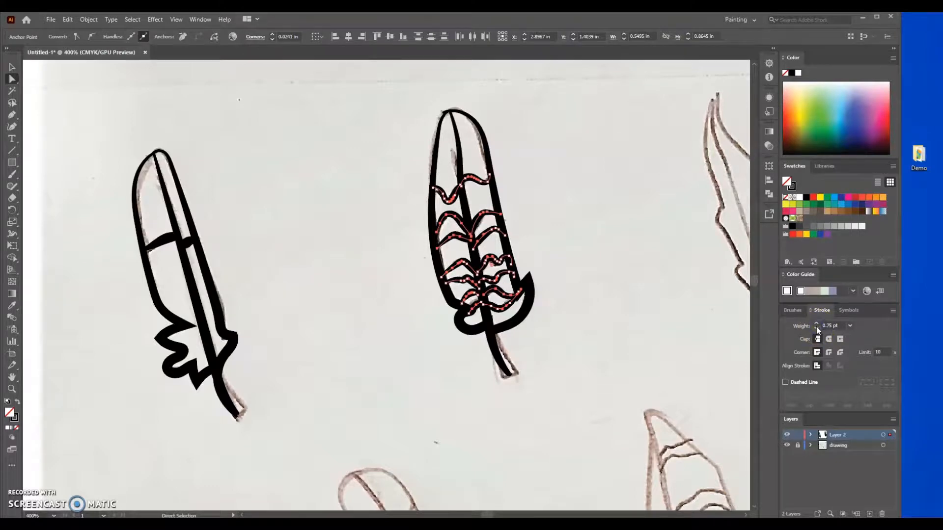
left_click(816, 327)
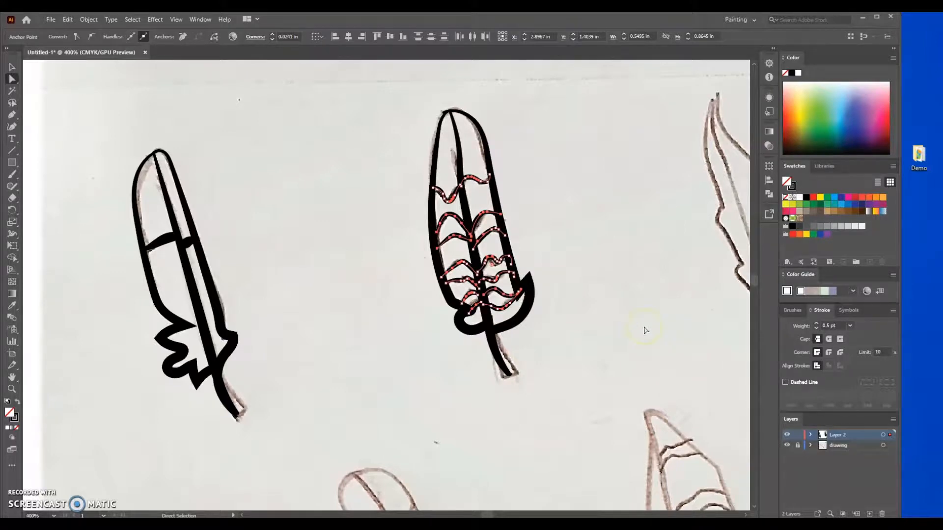
left_click(272, 143)
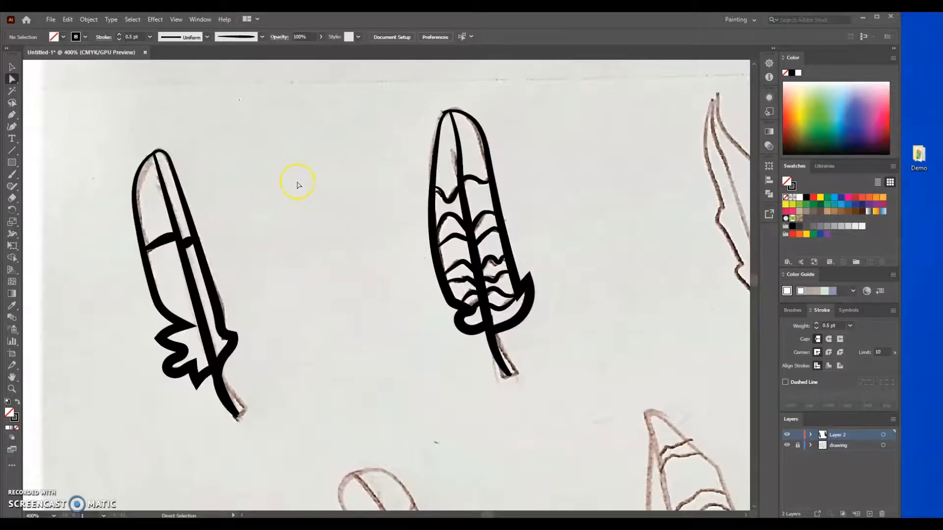
Step: Select all paths of both traced feathers and expand their appearance into filled shapes
left_click(10, 67)
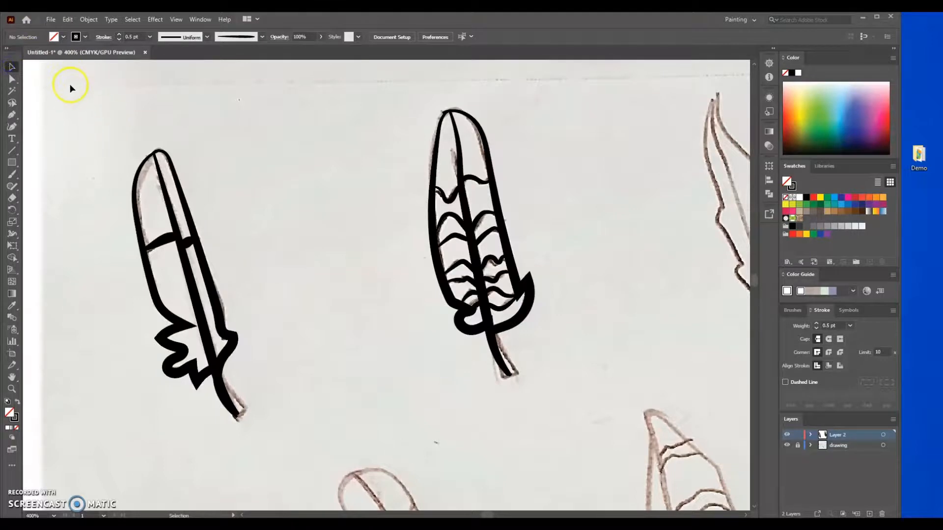
left_click_drag(69, 82, 309, 208)
left_click_drag(483, 319, 621, 467)
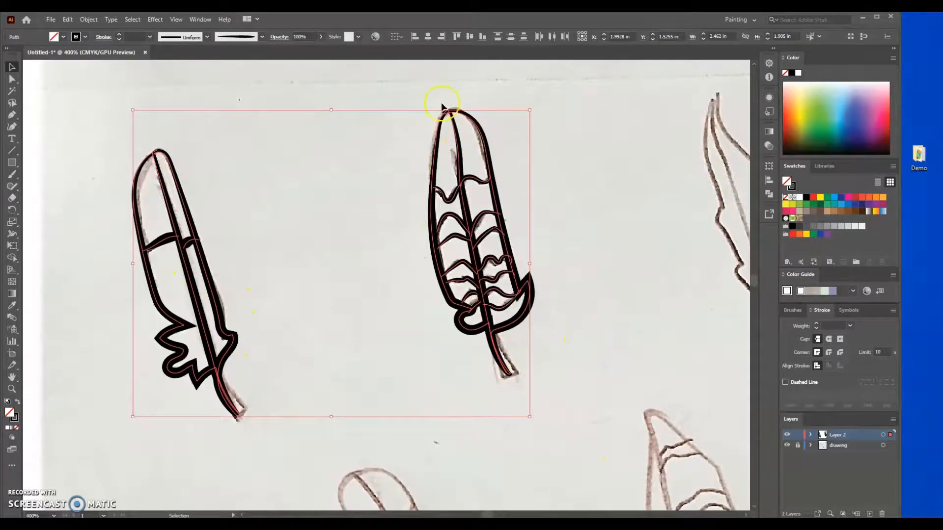
left_click(89, 20)
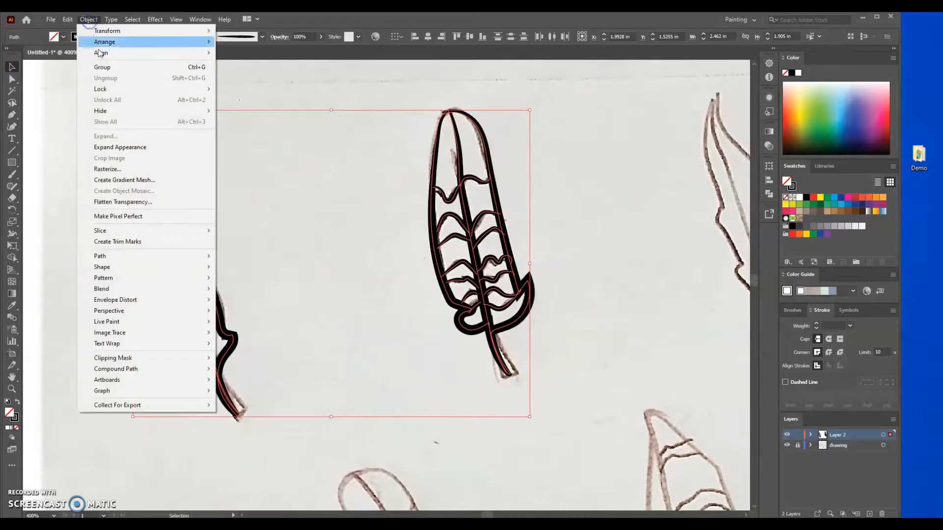
left_click(113, 147)
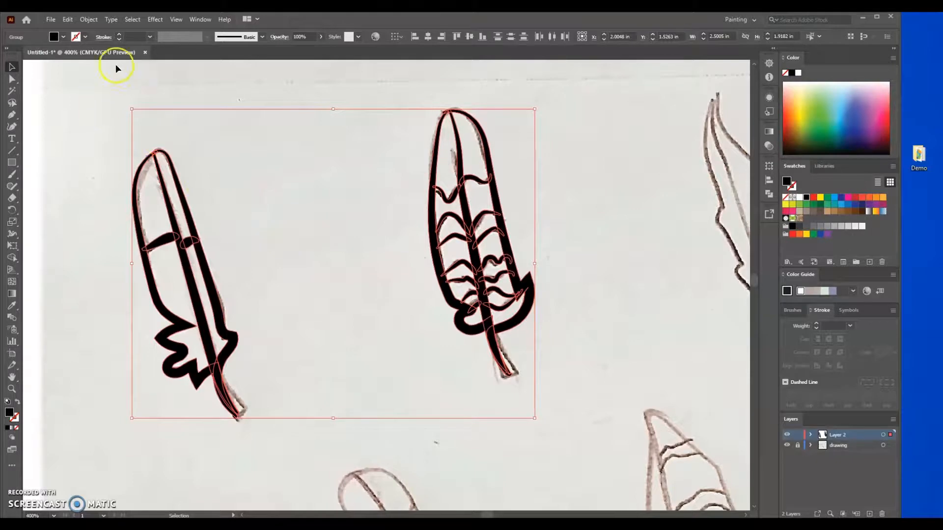
Step: Make a Live Paint group from the two expanded feathers and deselect it
left_click(87, 19)
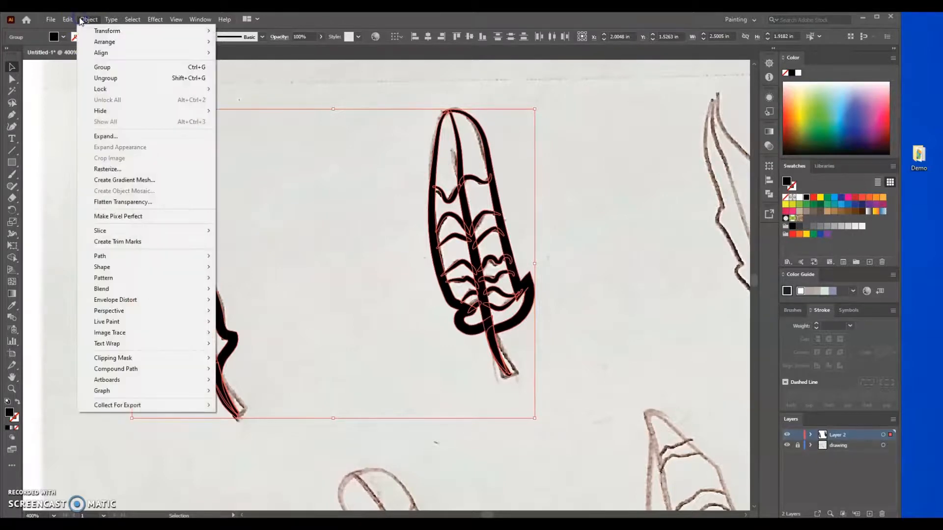
mouse_move(201, 322)
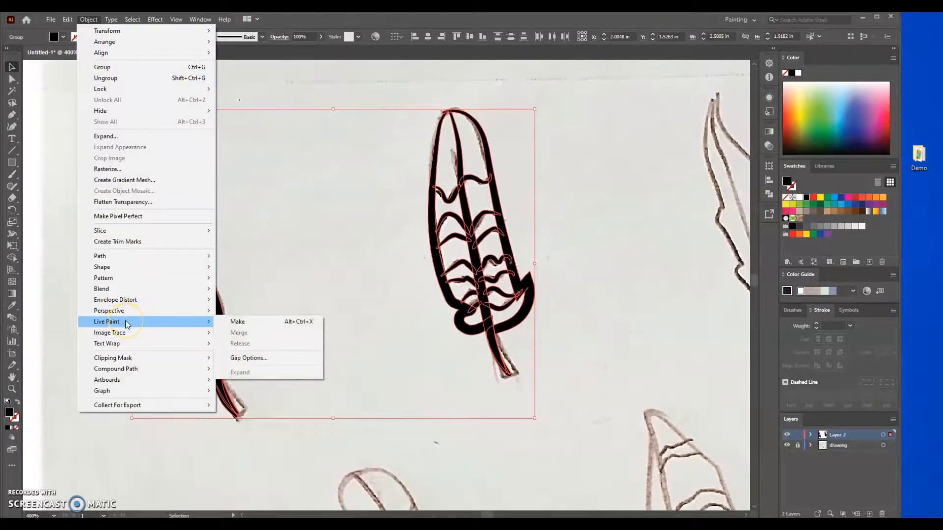
left_click(236, 321)
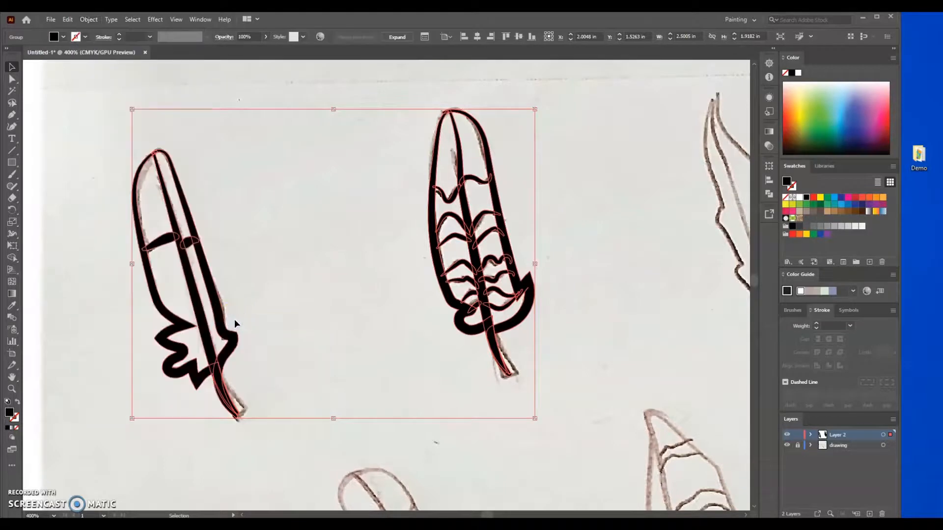
left_click(99, 245)
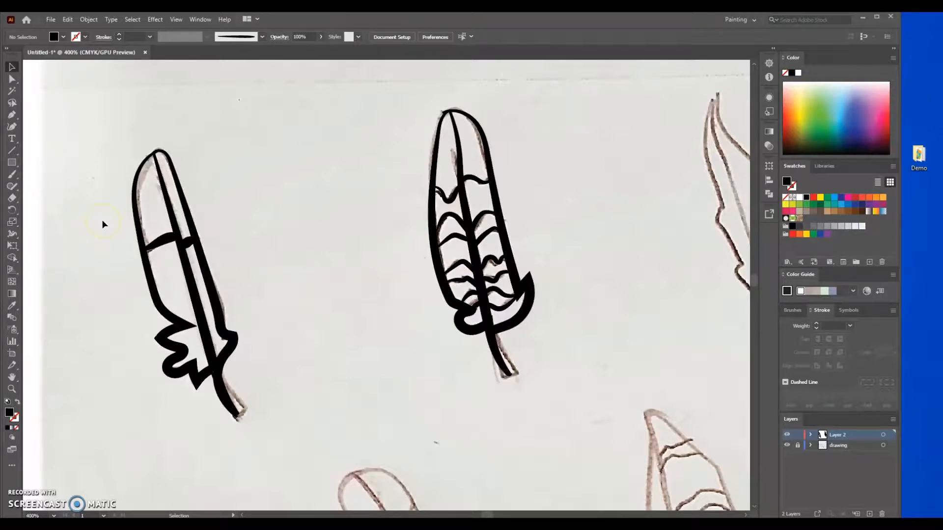
Step: Fill both tip sections of the first feather with yellow-green using the Live Paint Bucket
left_click(14, 259)
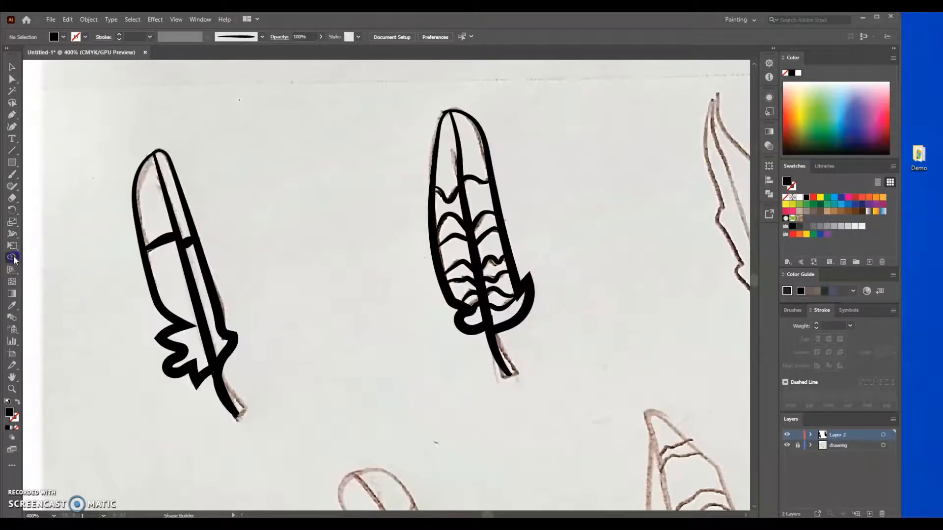
left_click_drag(14, 258, 59, 271)
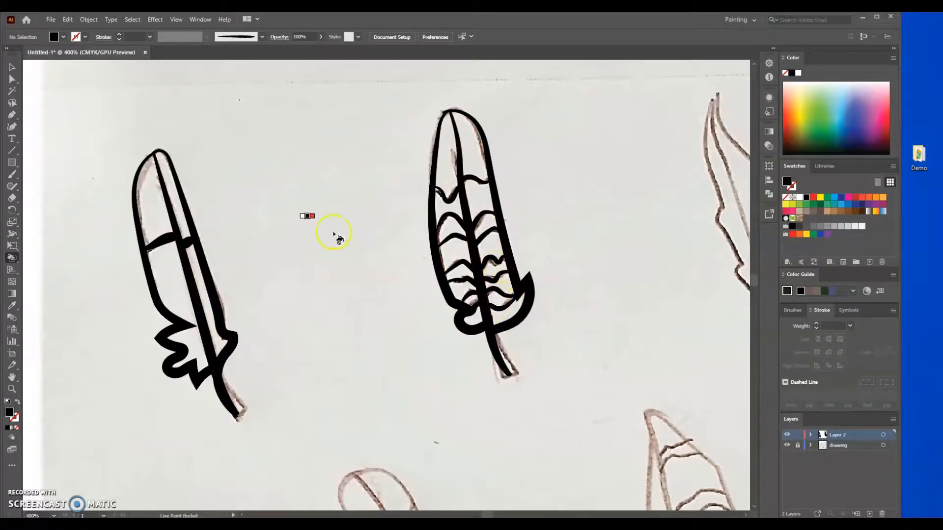
left_click(63, 36)
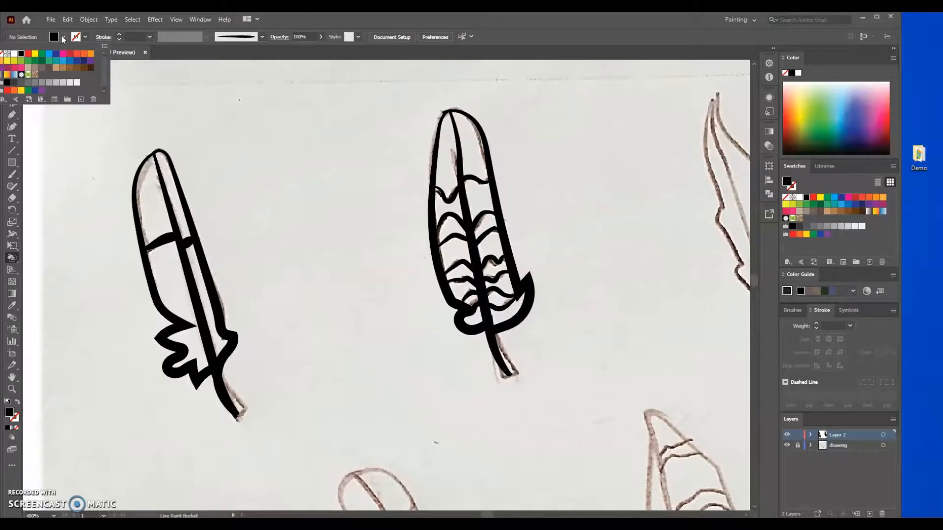
left_click(13, 61)
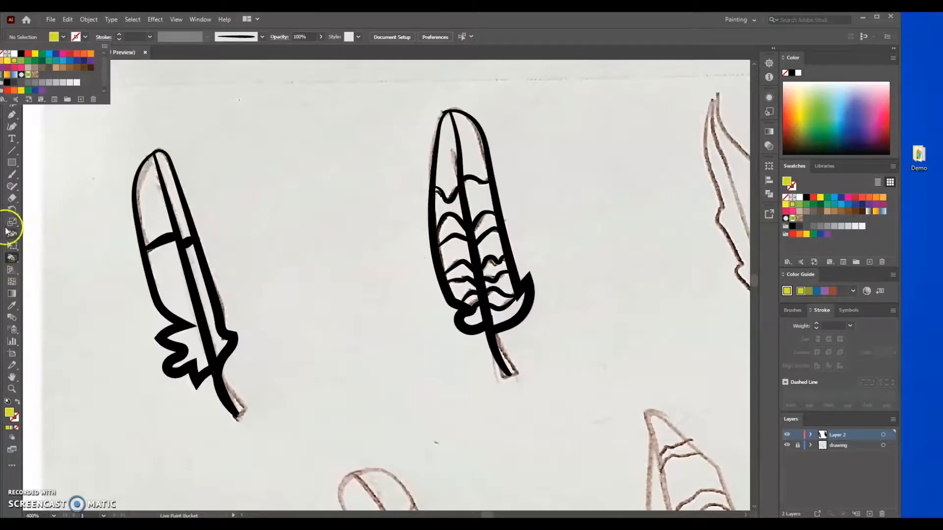
left_click(10, 259)
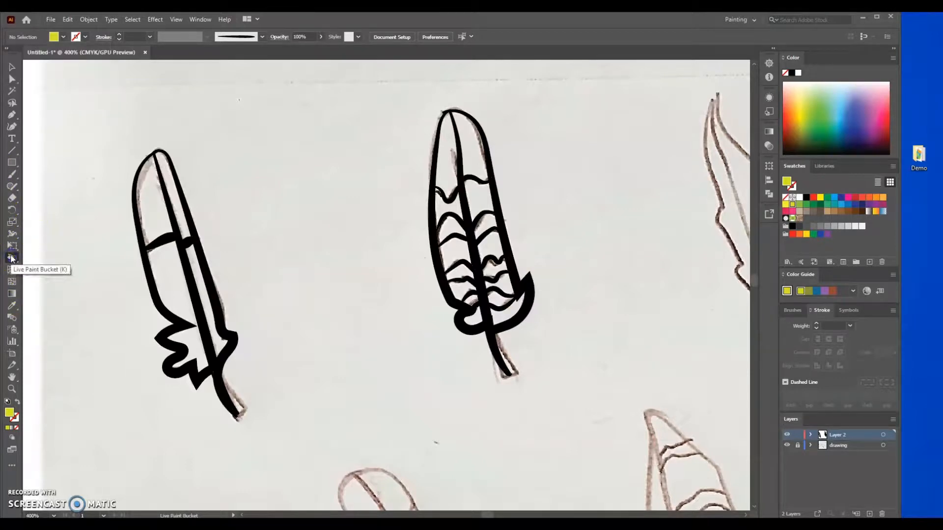
left_click(156, 212)
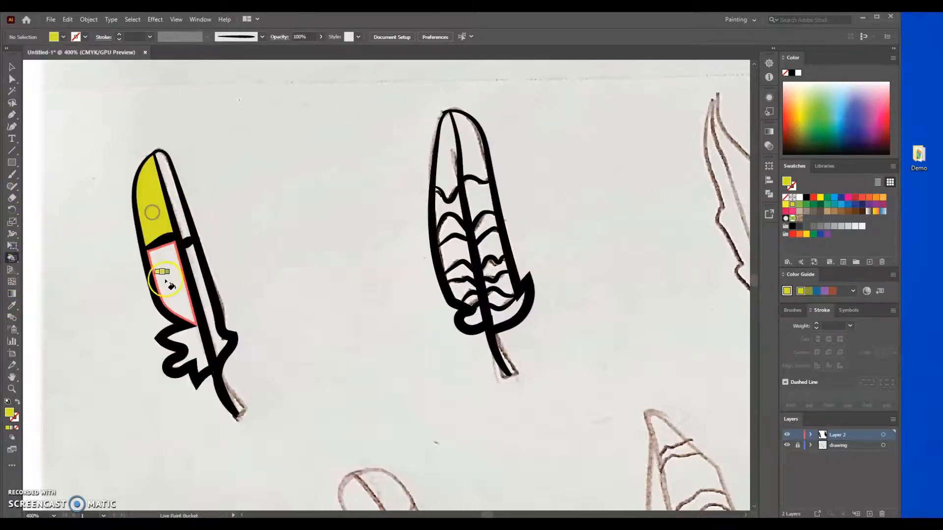
left_click(190, 217)
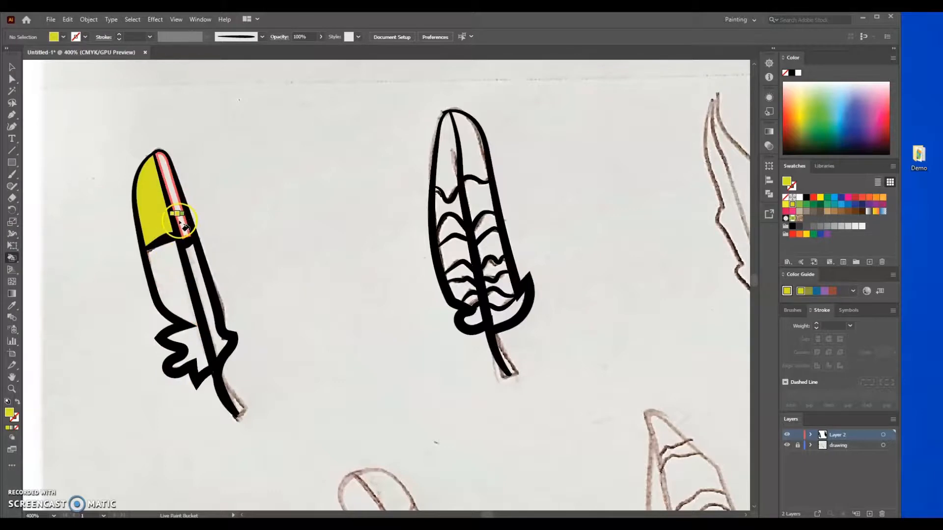
Step: Fill the sections below the first feather's crossband, on both sides of the shaft, with light brown
left_click(61, 38)
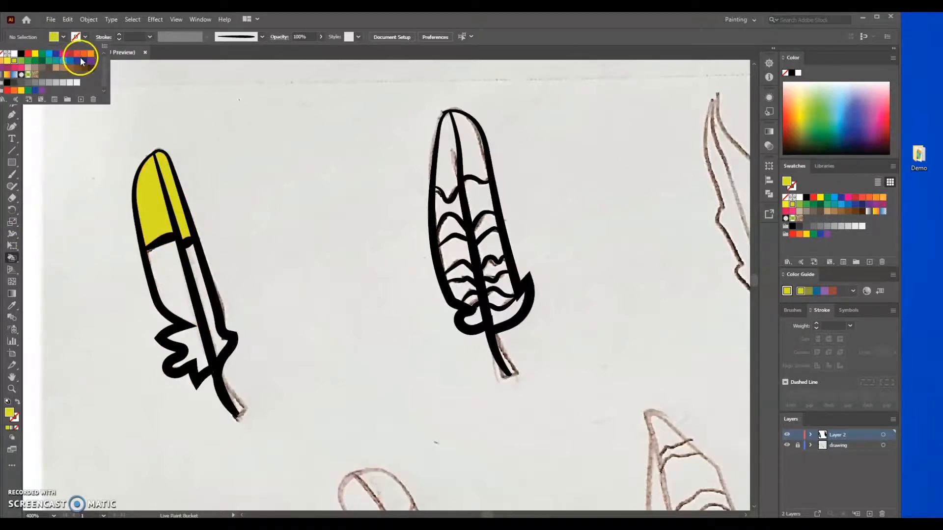
left_click(62, 67)
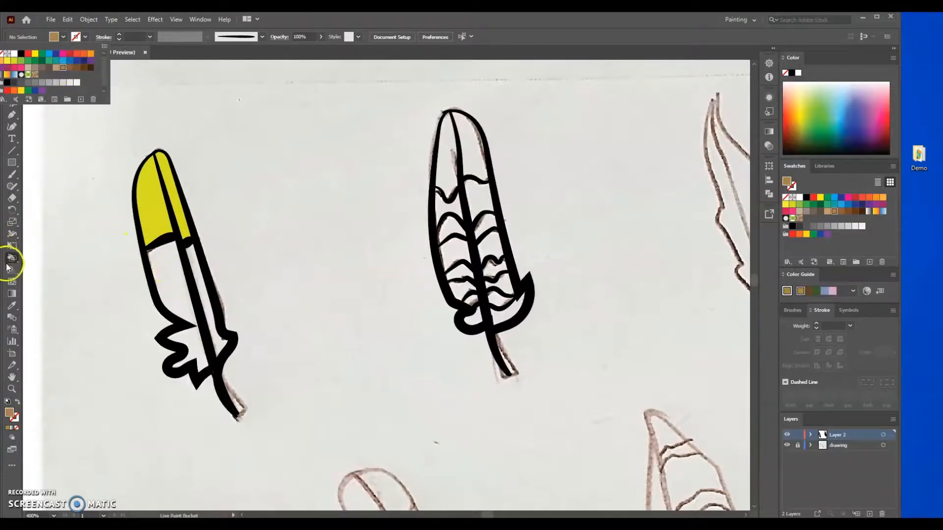
left_click(12, 259)
left_click(168, 281)
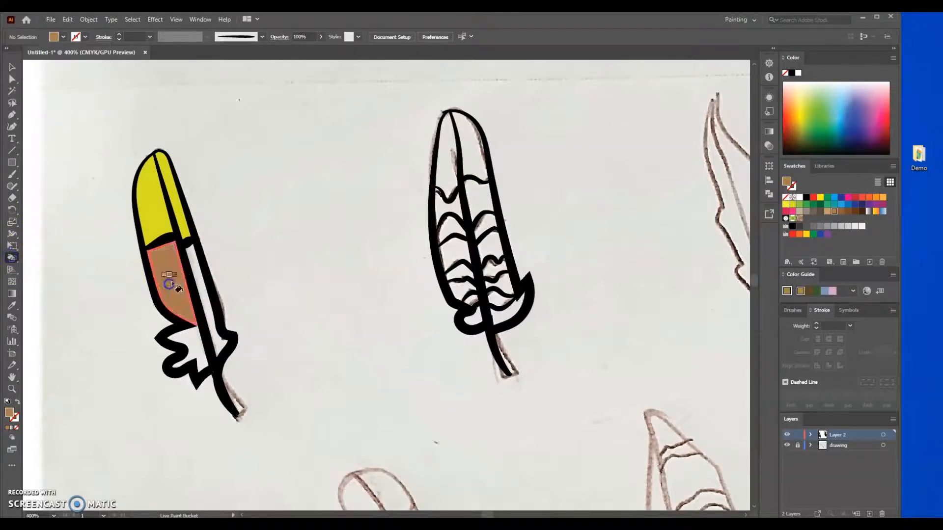
left_click(205, 294)
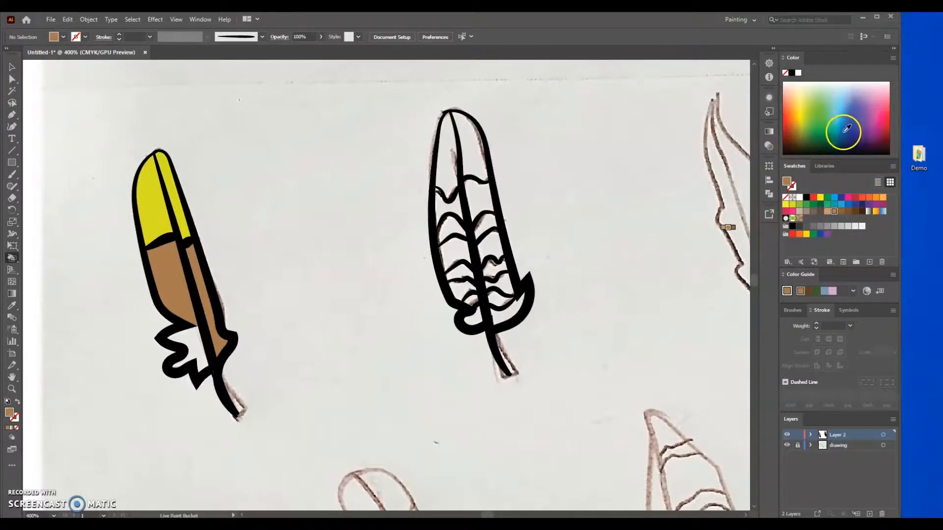
Step: Mix a pale lavender fill colour and apply it to the jagged tuft at the base of the first feather
left_click_drag(840, 141, 856, 96)
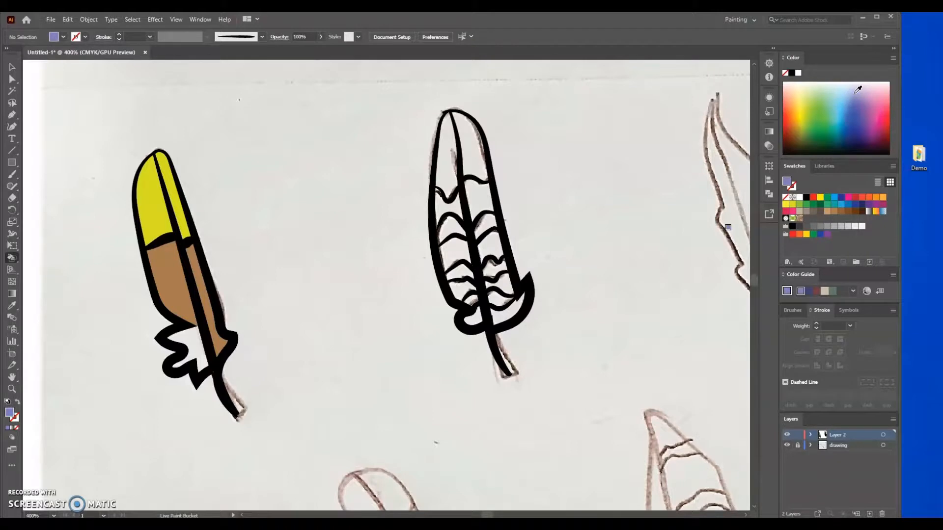
mouse_move(865, 120)
left_mouse_down()
mouse_move(862, 135)
mouse_move(835, 138)
mouse_move(858, 129)
left_mouse_up()
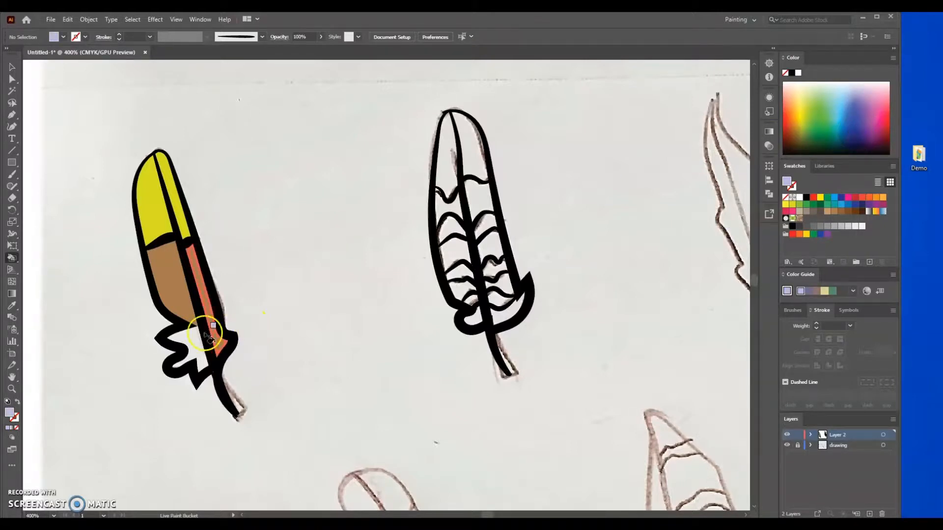
left_click(184, 339)
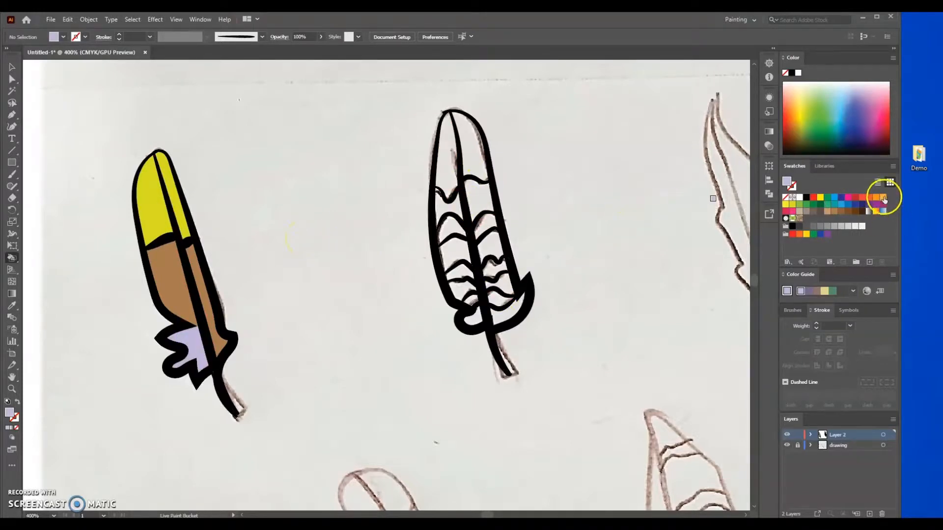
Step: Fill the second feather's tip and every other band on both sides of the shaft with orange C=0 M=35 Y=85 K=0
left_click(882, 198)
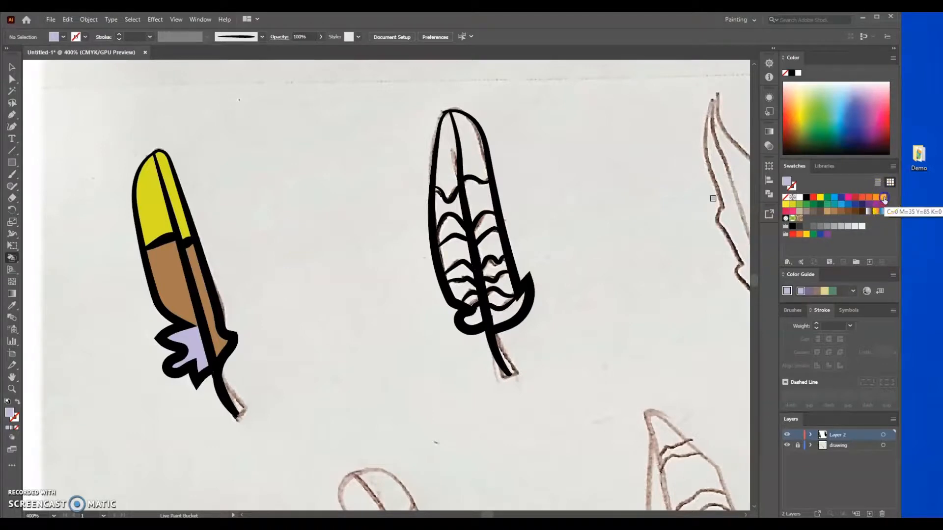
left_click(446, 171)
left_click(471, 159)
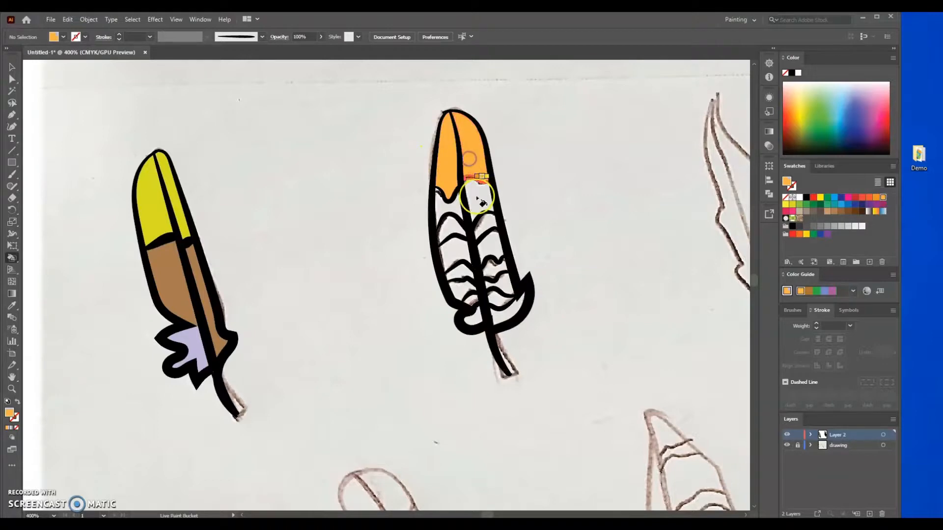
left_click(454, 230)
left_click(488, 223)
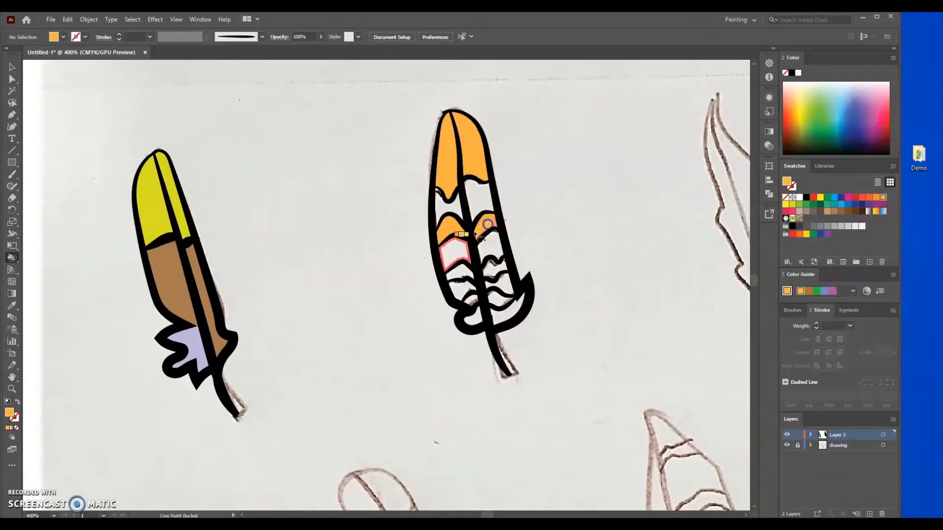
left_click(459, 271)
left_click(497, 270)
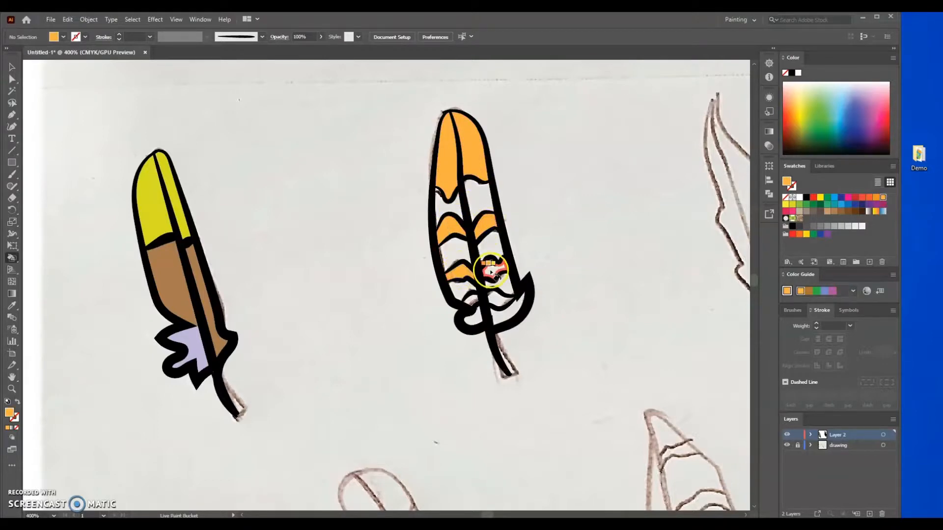
left_click(469, 297)
left_click(499, 298)
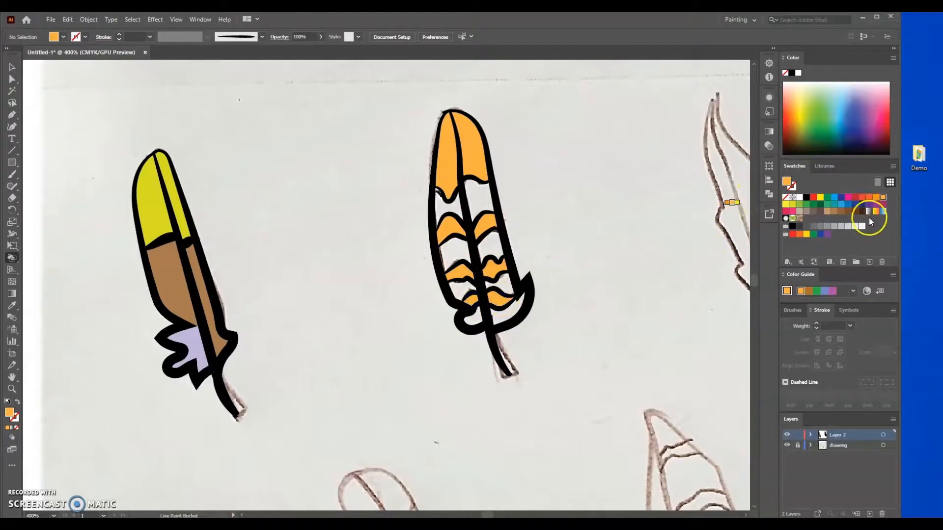
Step: Fill the two blank bands just below the second feather's orange tip with beige C=25 M=25 Y=40 K=0
left_click(798, 211)
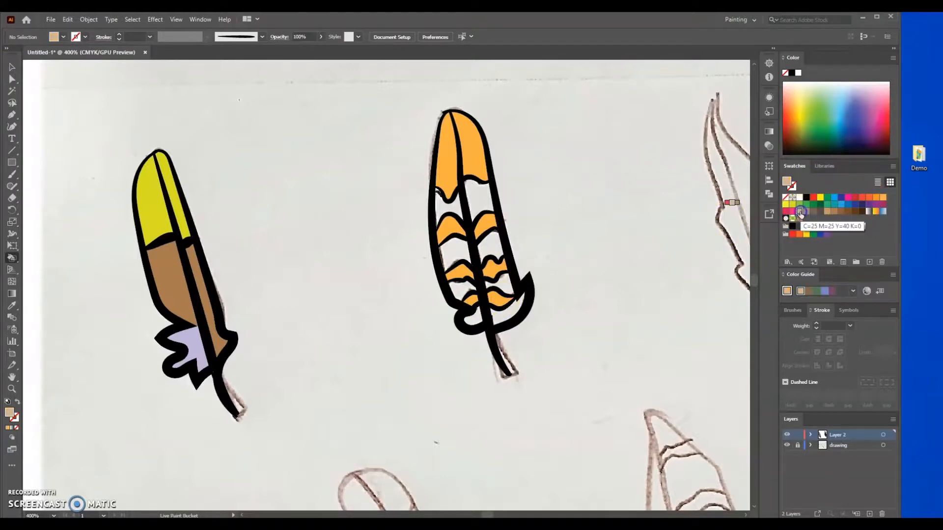
left_click(479, 200)
left_click(445, 206)
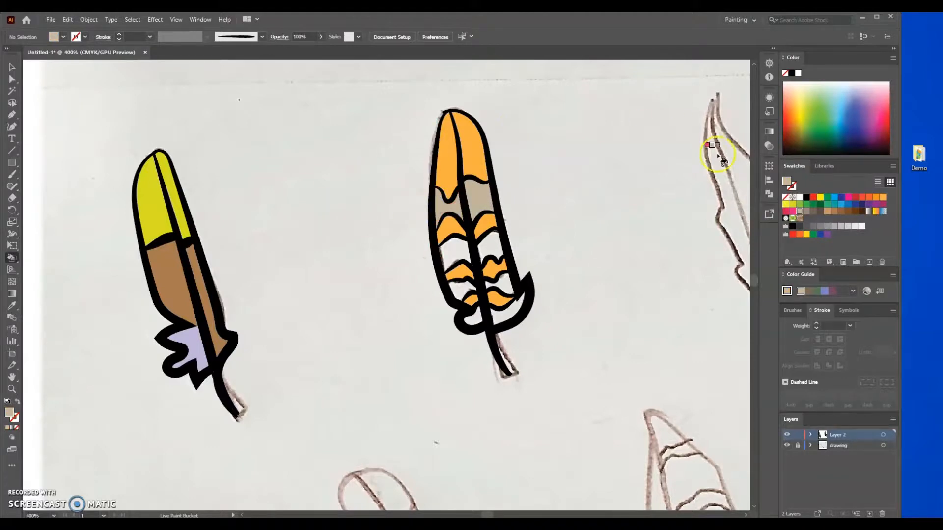
Step: Fill all the second feather's non-orange bands and the curled sections at its base with dark grey-brown
left_click(820, 211)
left_click(481, 198)
left_click(446, 201)
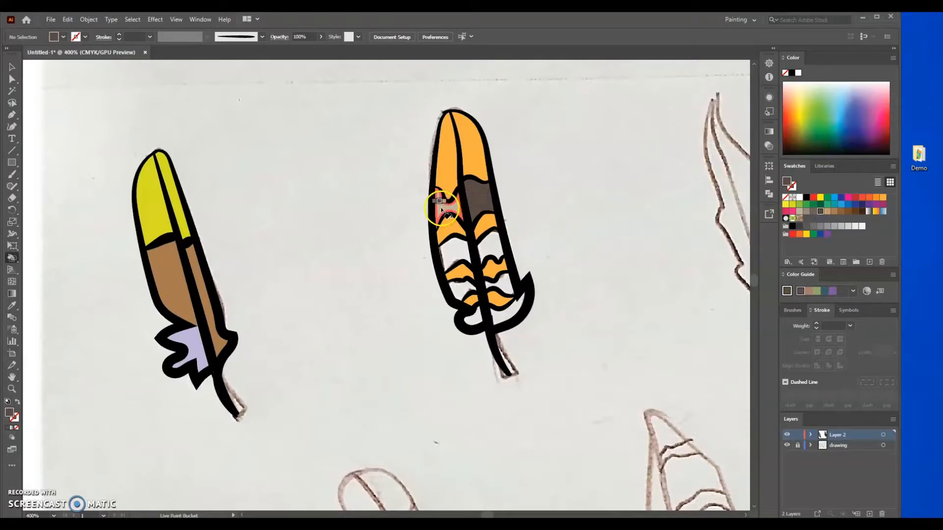
left_click(456, 250)
left_click(488, 239)
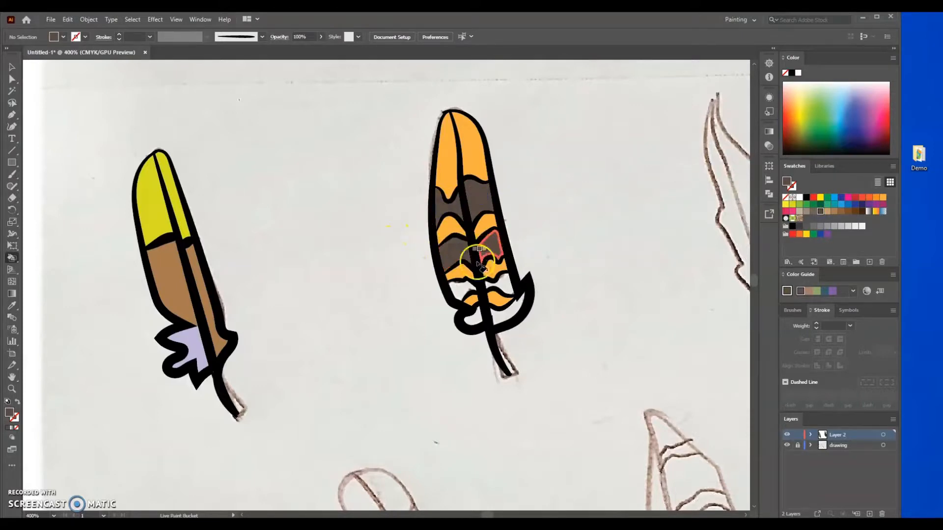
left_click(459, 287)
left_click(508, 280)
left_click(505, 305)
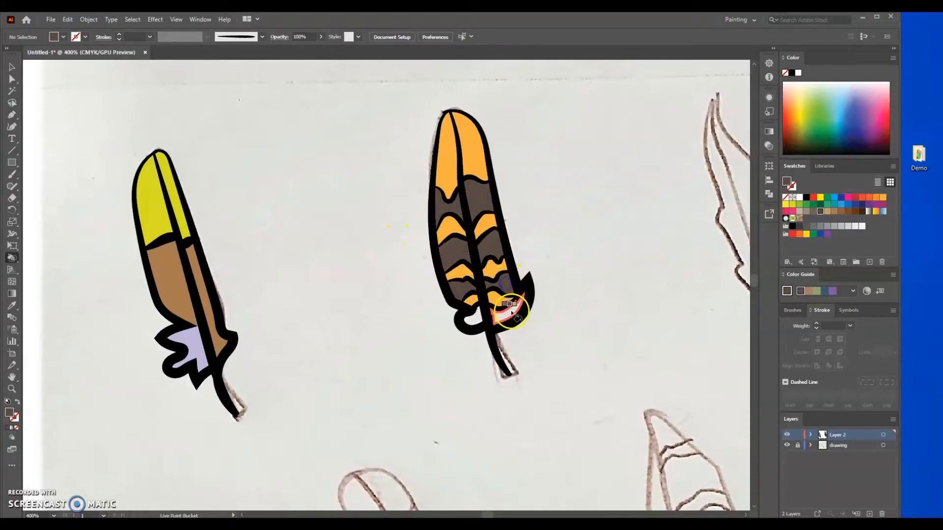
left_click(469, 319)
left_click(469, 319)
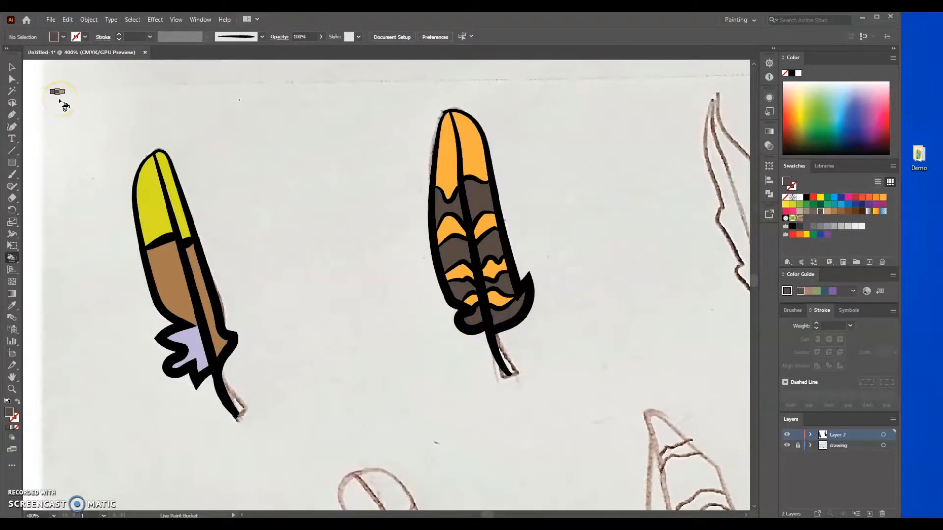
Step: Examine the two coloured feathers within the whole sheet of sketches
left_click(12, 67)
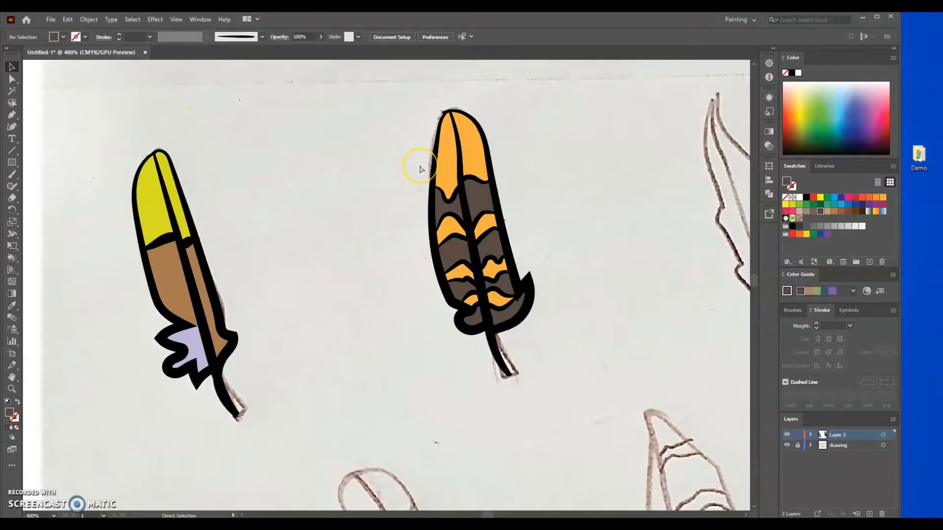
key("ctrl+minus")
key("ctrl+minus")
key("ctrl+minus")
key("ctrl+minus")
key("ctrl+minus")
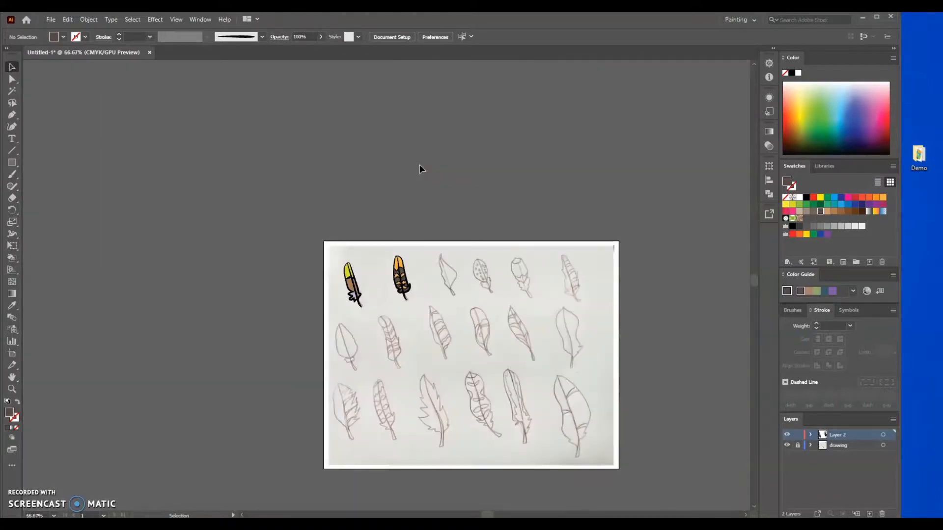
Step: Hide the drawing layer so only the coloured feathers show on the artboard
left_click_drag(522, 185, 398, 145)
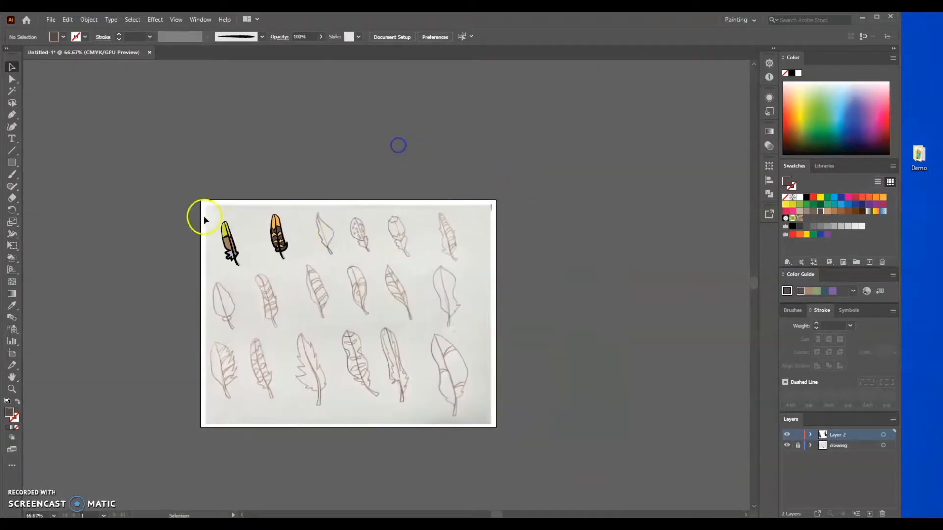
key("ctrl+plus")
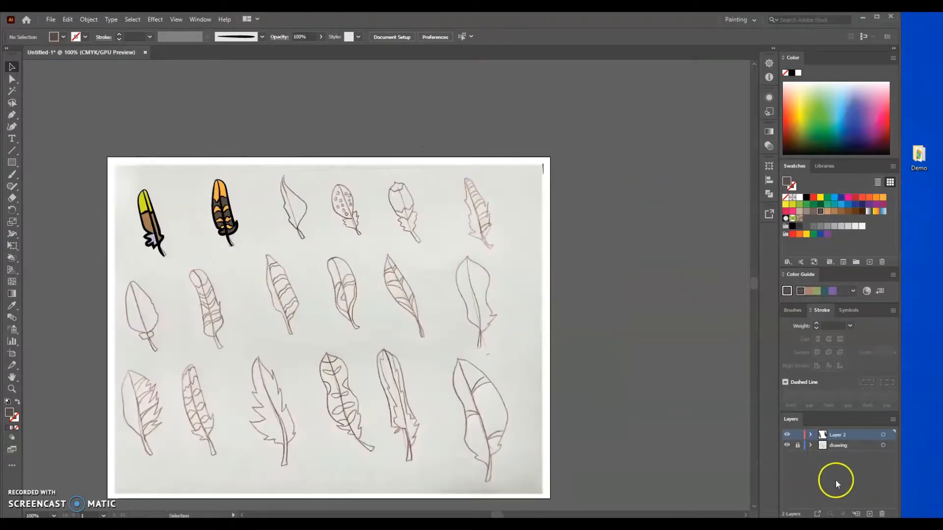
left_click(786, 446)
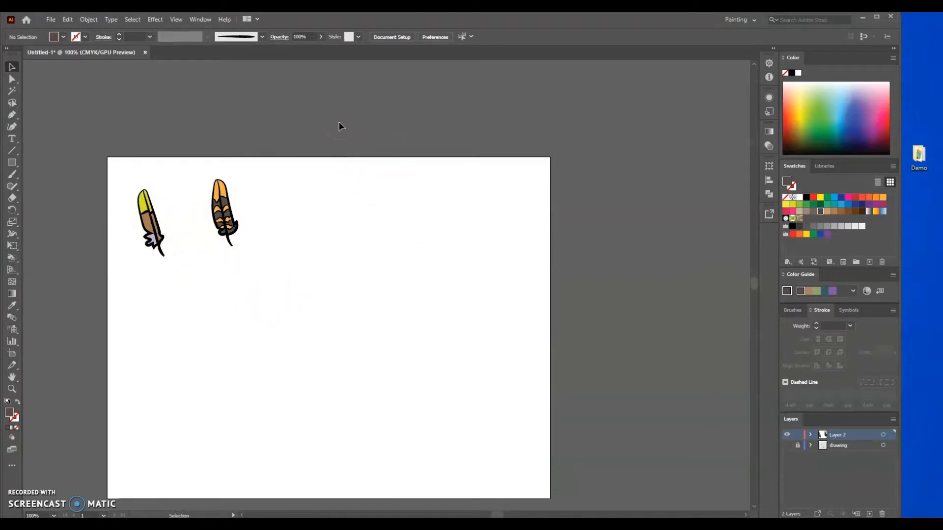
Step: Export the artwork to the Demo folder as a PNG named feather, without using artboards
left_click(52, 21)
left_click(49, 20)
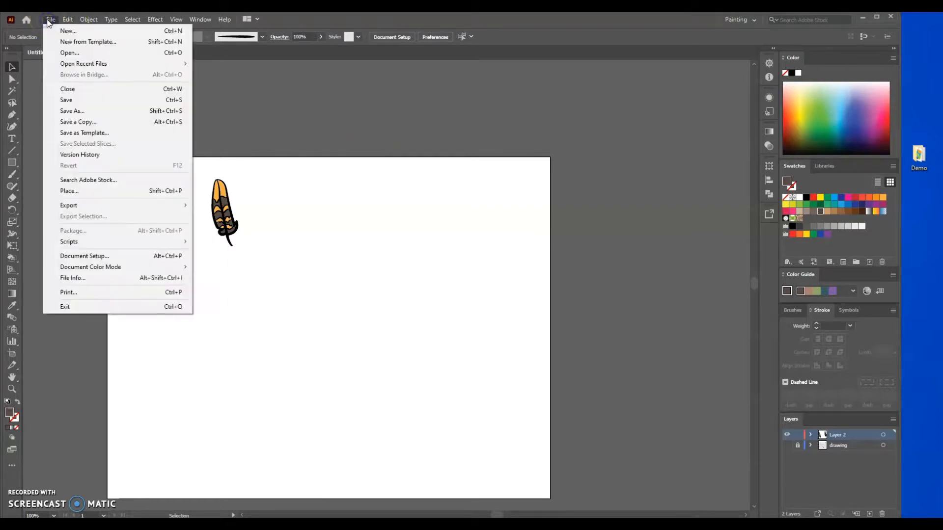
left_click(45, 20)
left_click(51, 20)
mouse_move(70, 208)
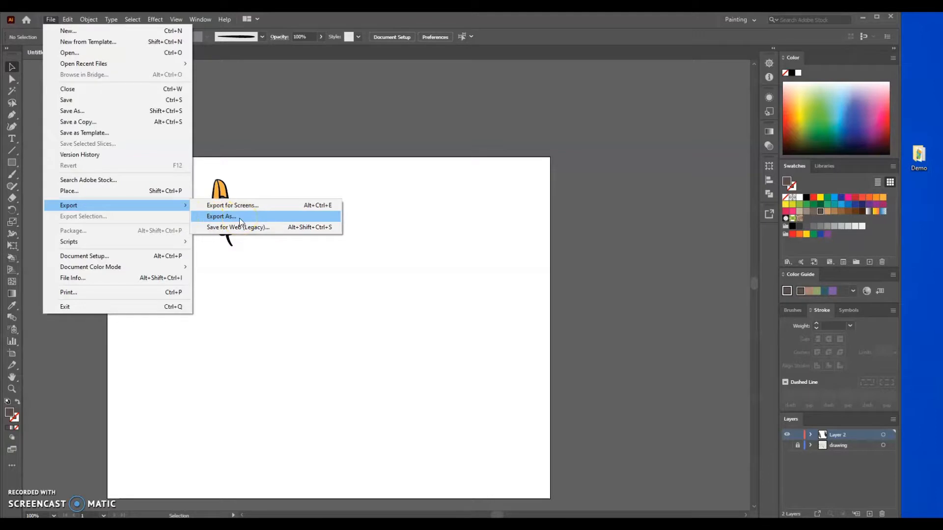
left_click(222, 217)
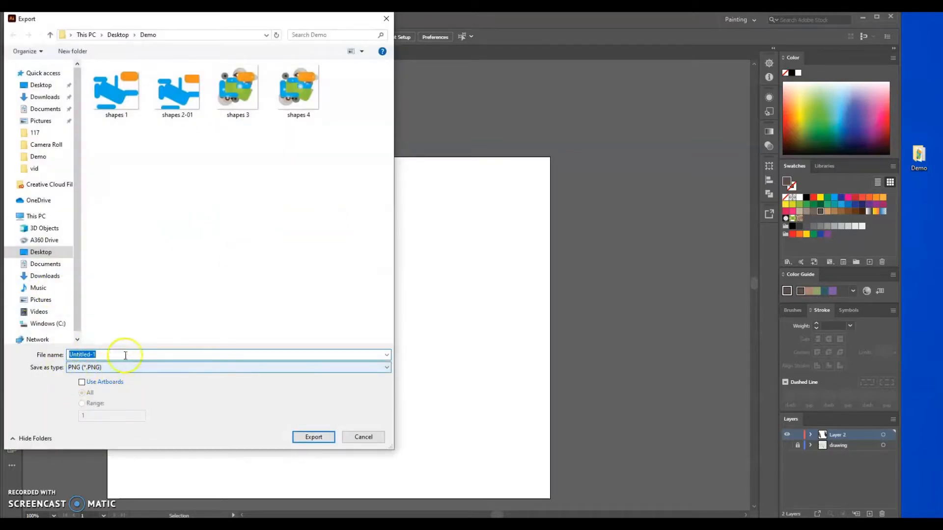
type("feather")
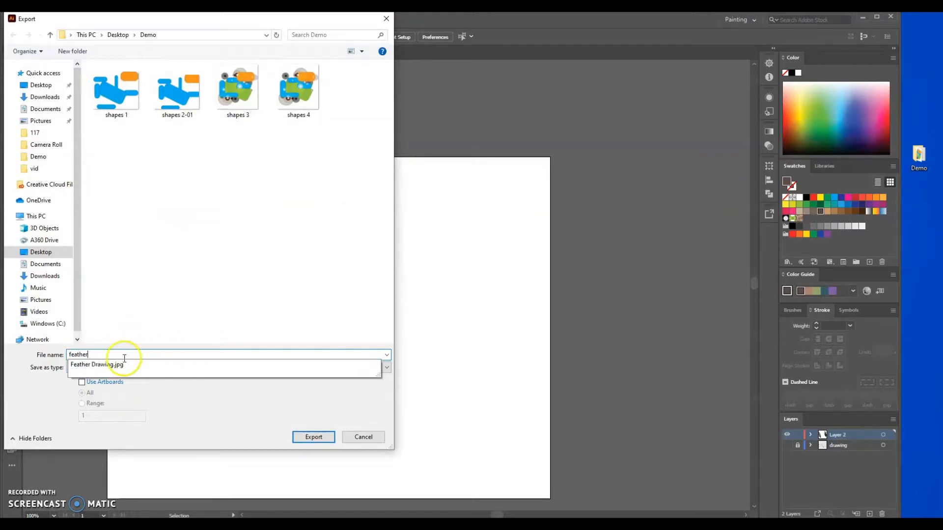
left_click(139, 393)
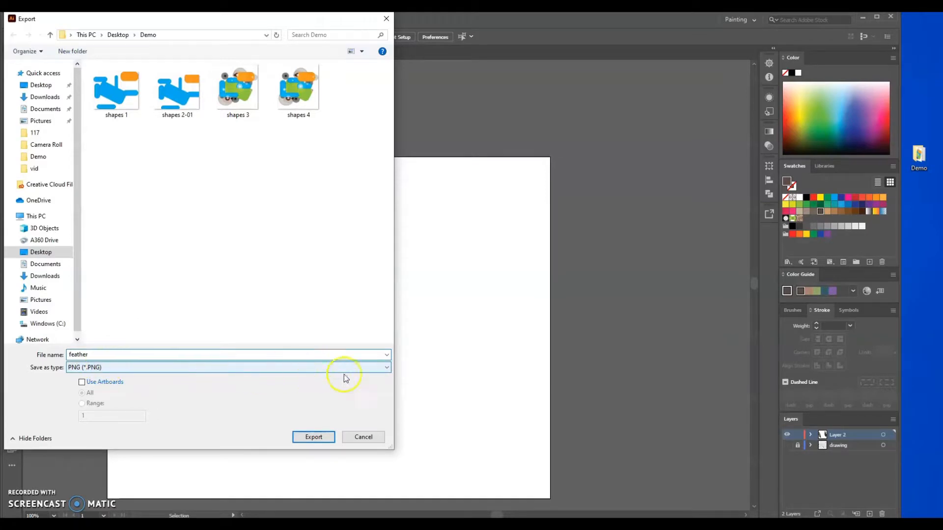
left_click(386, 367)
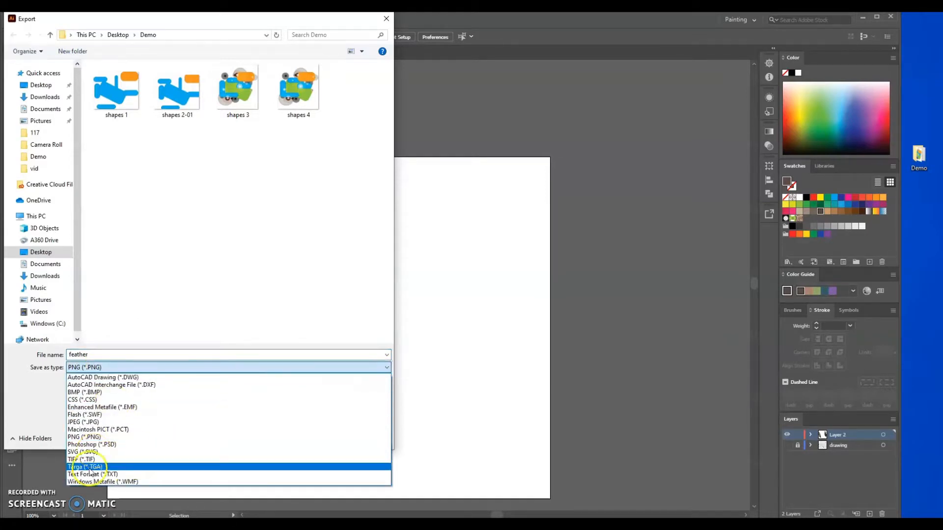
left_click(103, 367)
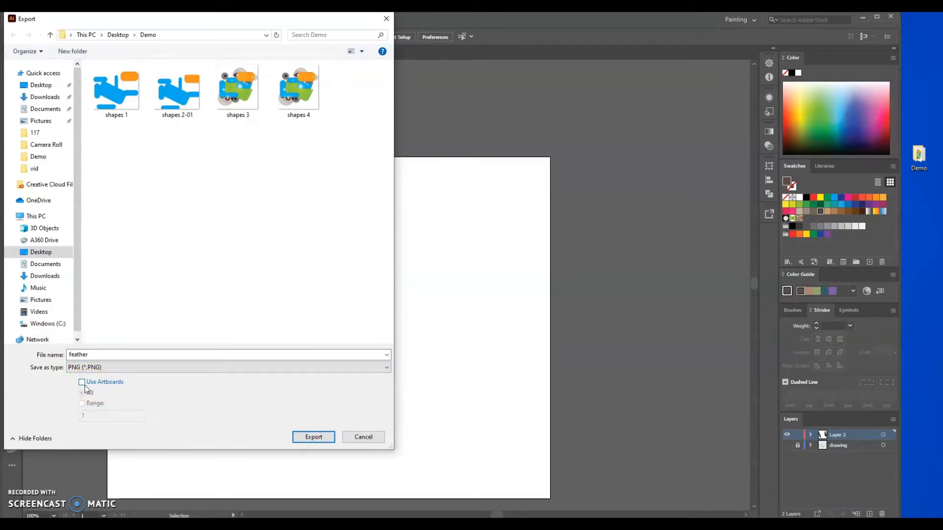
left_click(313, 436)
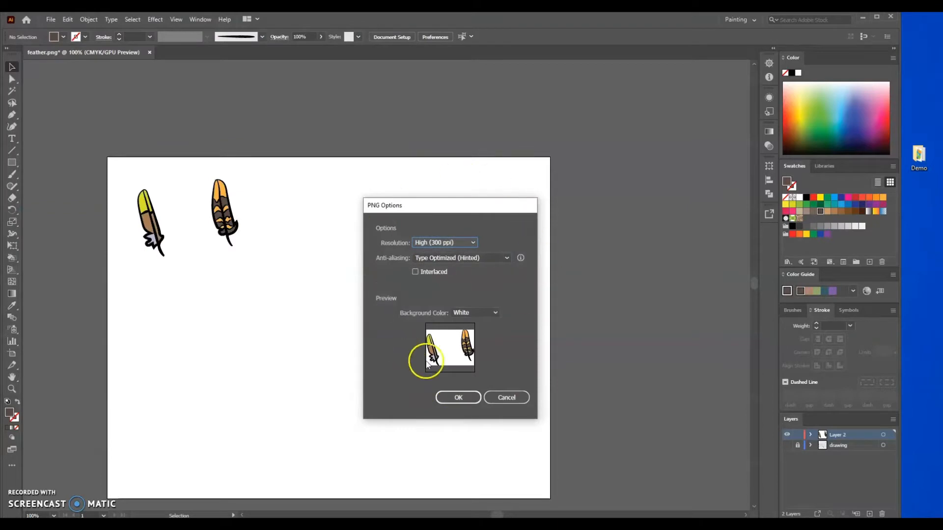
Step: Complete the PNG export at High (300 ppi) resolution with a transparent background
left_click(474, 244)
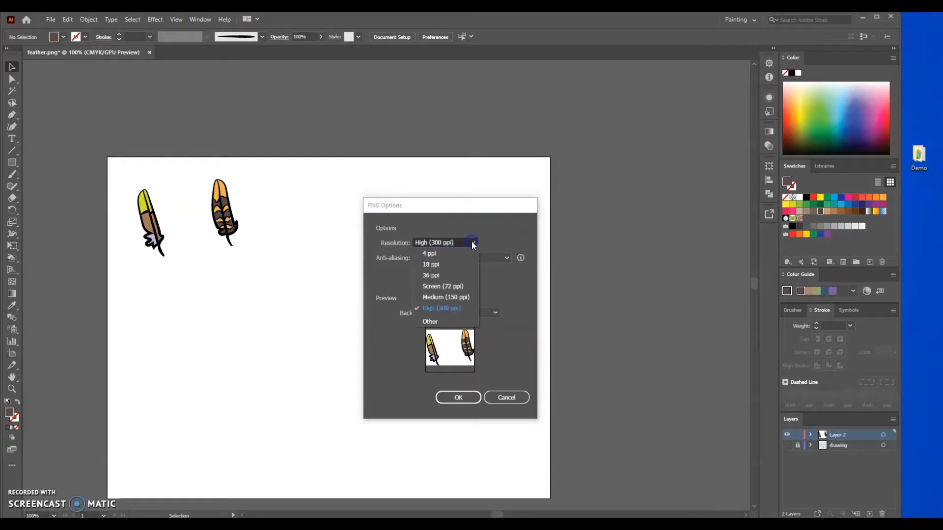
left_click(457, 243)
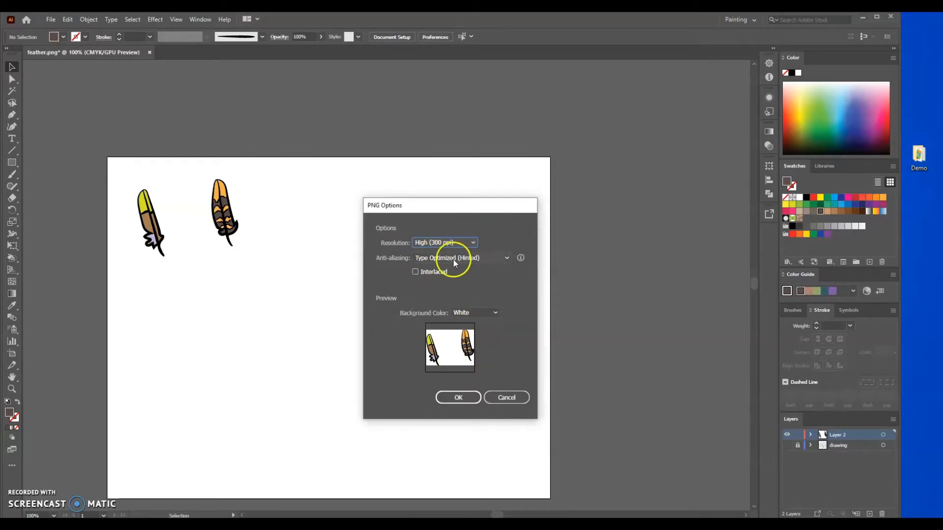
left_click(494, 313)
left_click(474, 322)
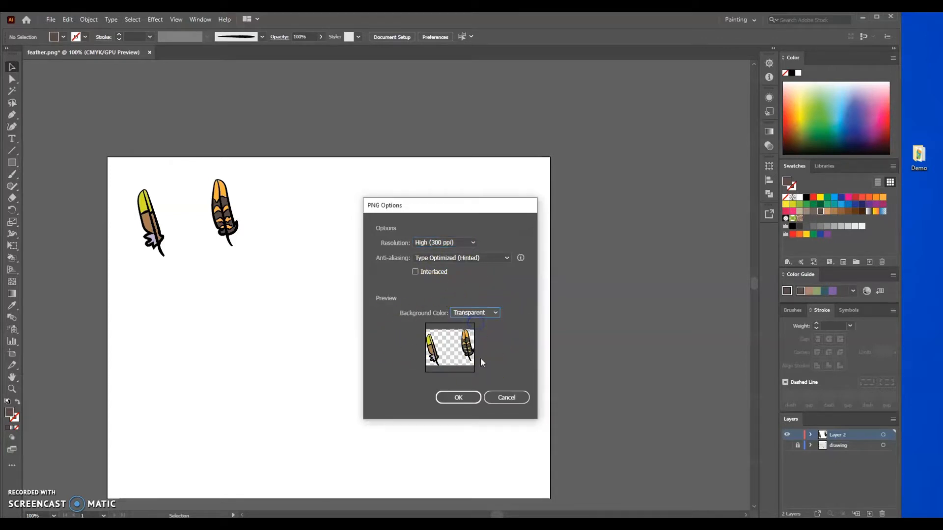
left_click(456, 398)
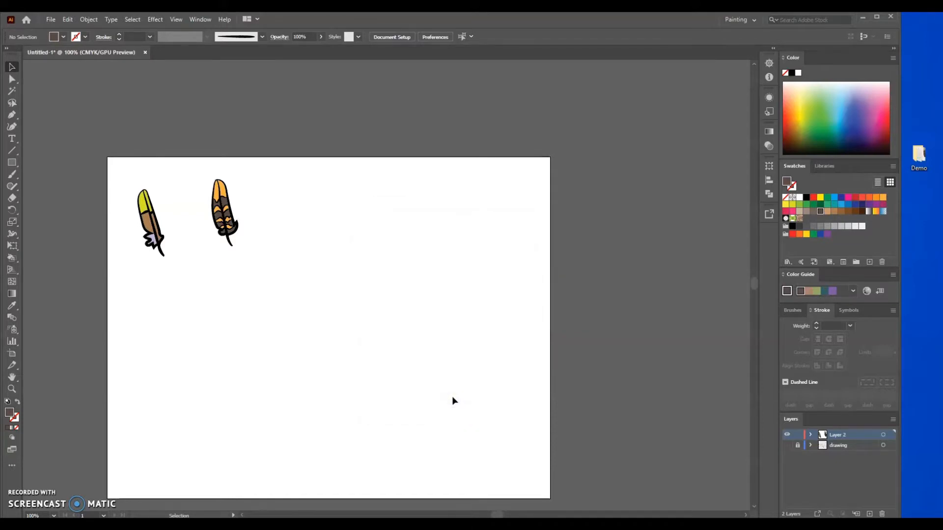
Step: Switch to the Demo folder in File Explorer, view the exported feather image in Photos, and close both windows
double_click(918, 156)
left_click(207, 150)
double_click(207, 150)
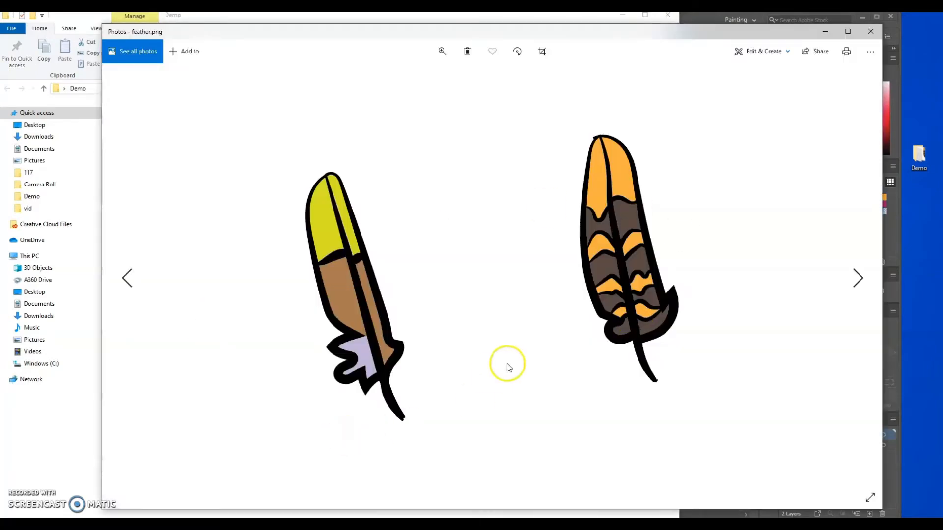
left_click(871, 31)
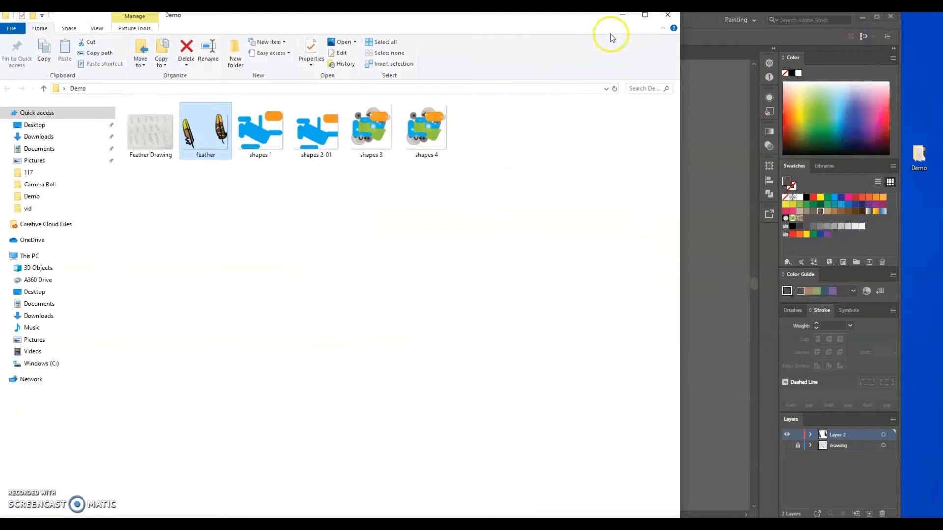
left_click(664, 16)
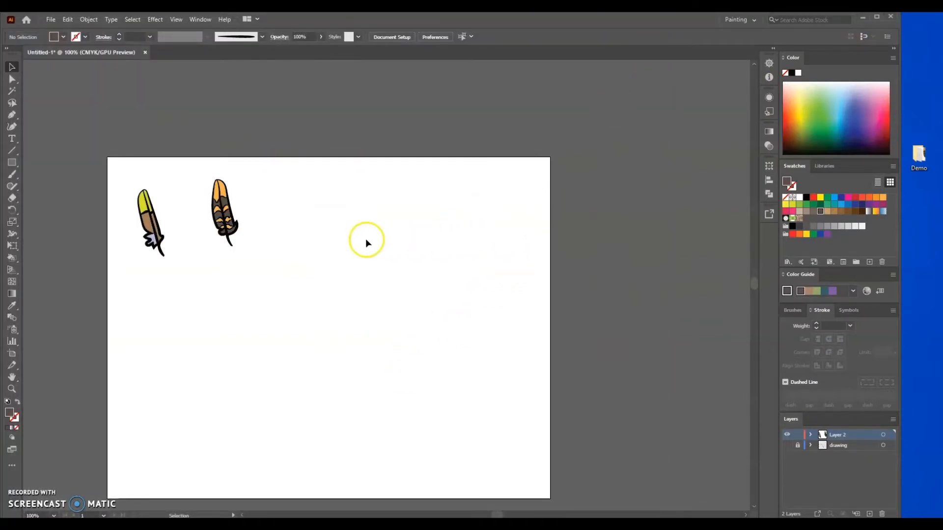
Step: Lock and hide Layer 2, and add a new layer above it
left_click(798, 435)
left_click(786, 435)
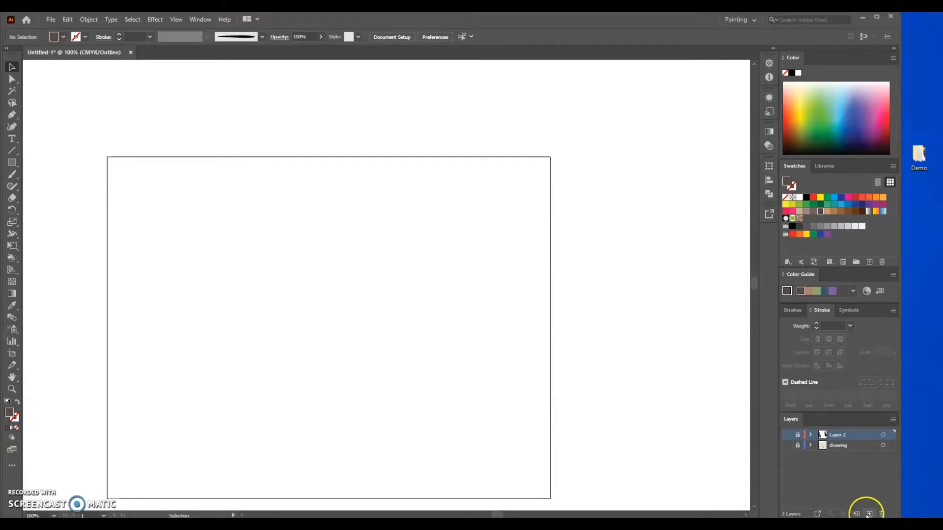
left_click(868, 514)
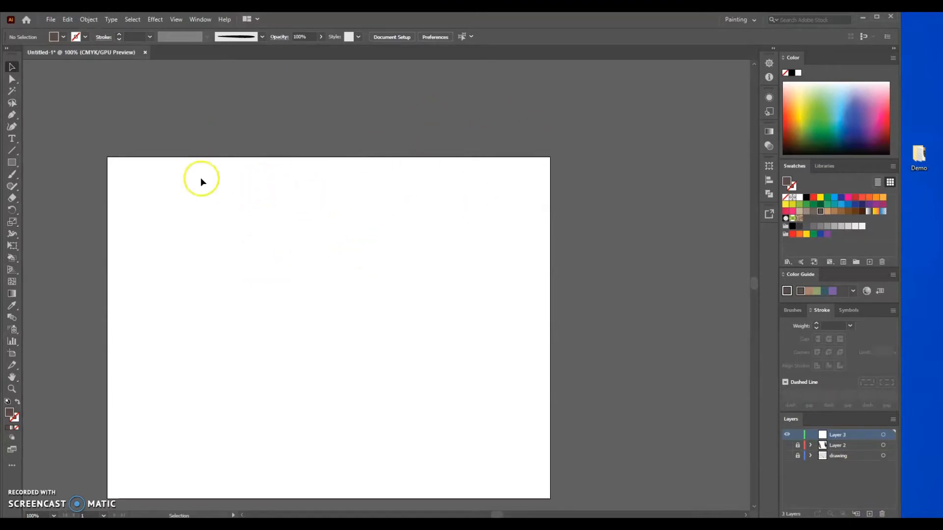
Step: Place the feather PNG from the Demo folder on the new layer, near the middle of the artboard
left_click(51, 19)
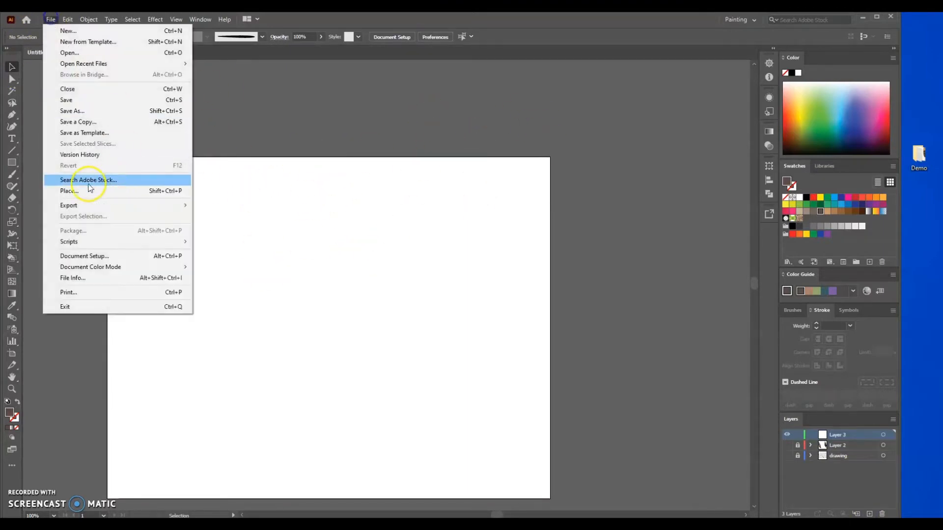
left_click(78, 193)
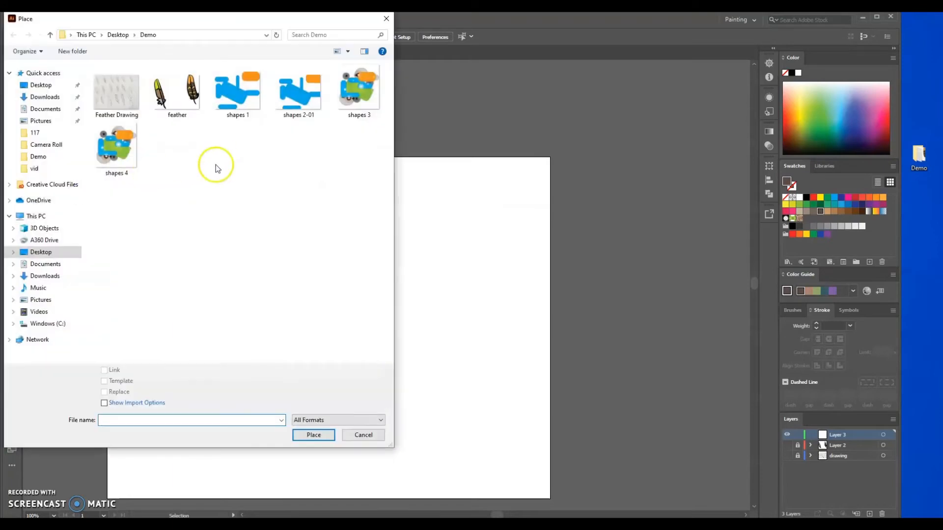
left_click(177, 93)
left_click(313, 435)
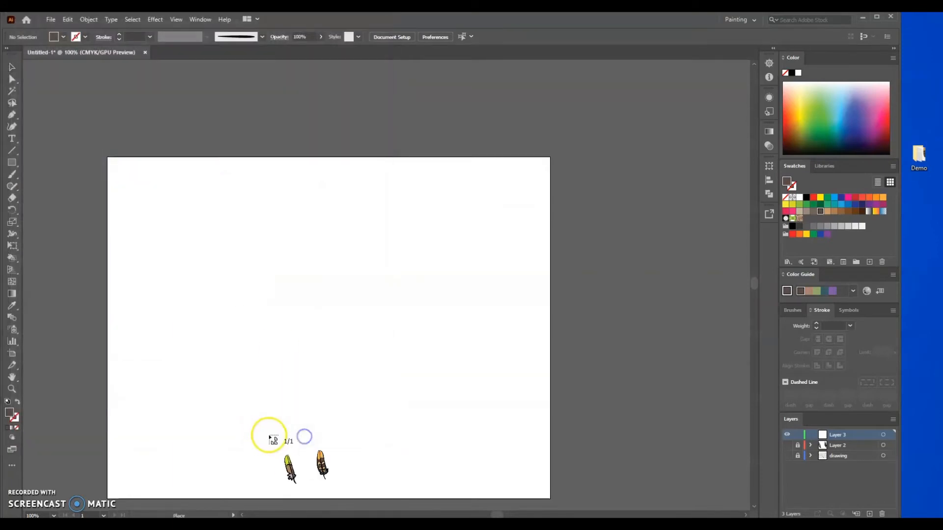
left_click(314, 259)
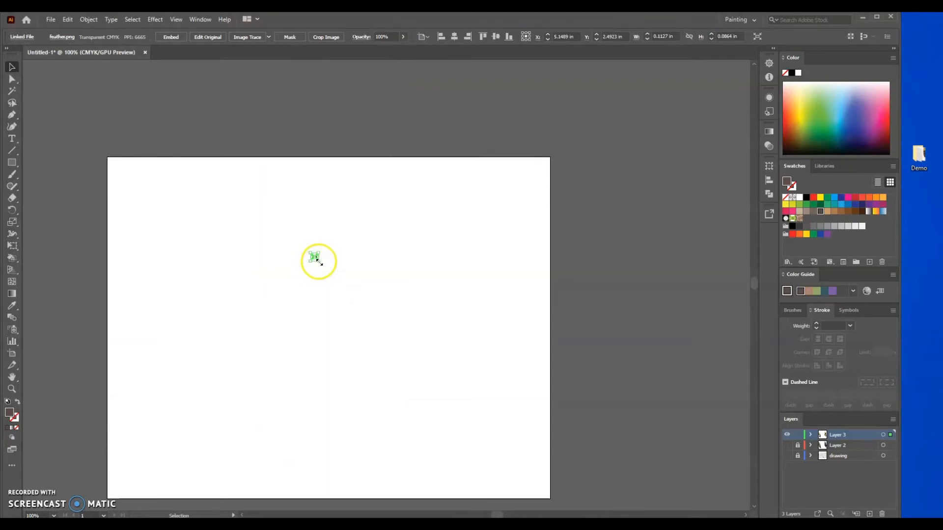
Step: Enlarge the placed feather image to about 2.51 by 1.93 in and position it near the artboard's upper-left corner
left_click_drag(316, 261, 403, 349)
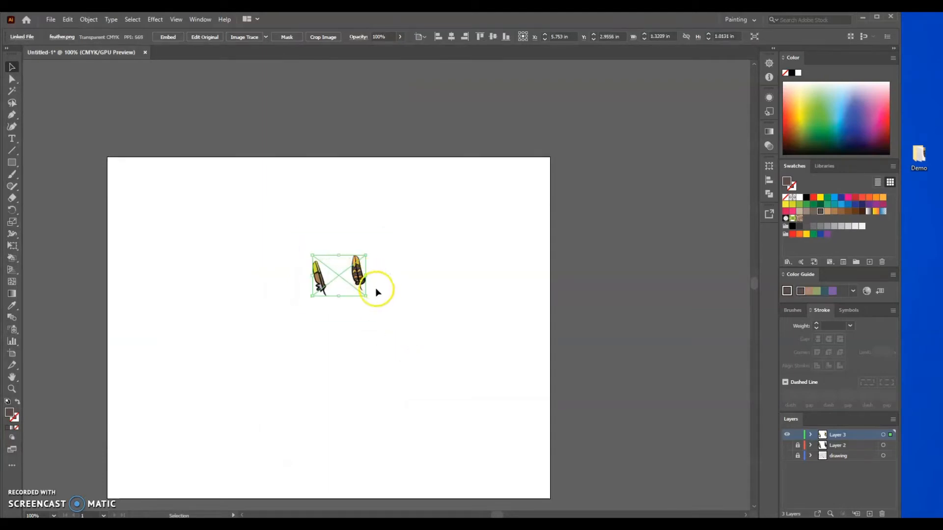
left_click_drag(361, 276, 637, 292)
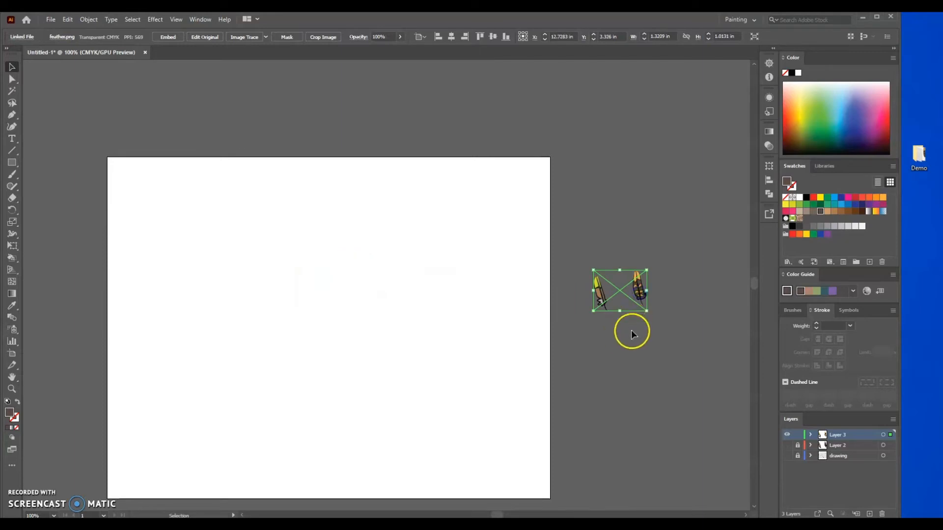
left_click(631, 333)
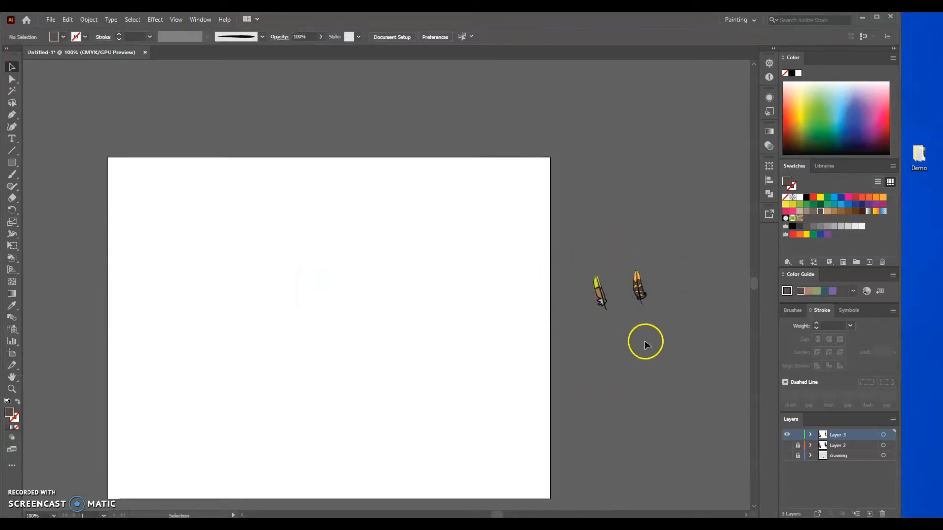
left_click(639, 303)
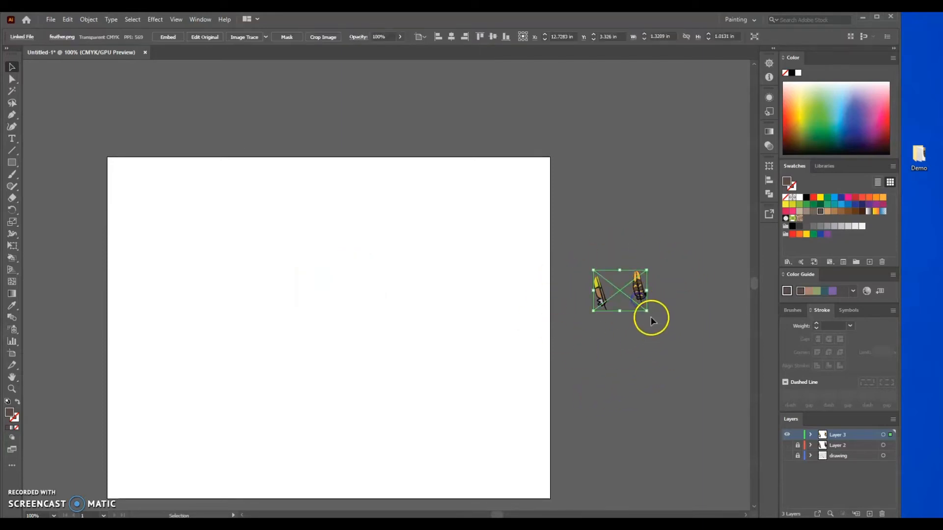
left_click_drag(646, 311, 694, 347)
left_click_drag(619, 302, 465, 275)
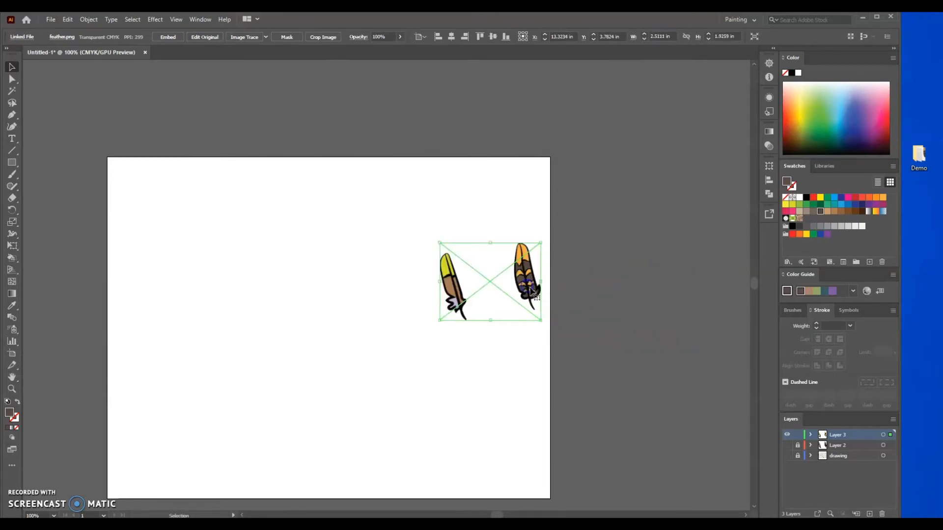
left_click_drag(529, 291, 221, 255)
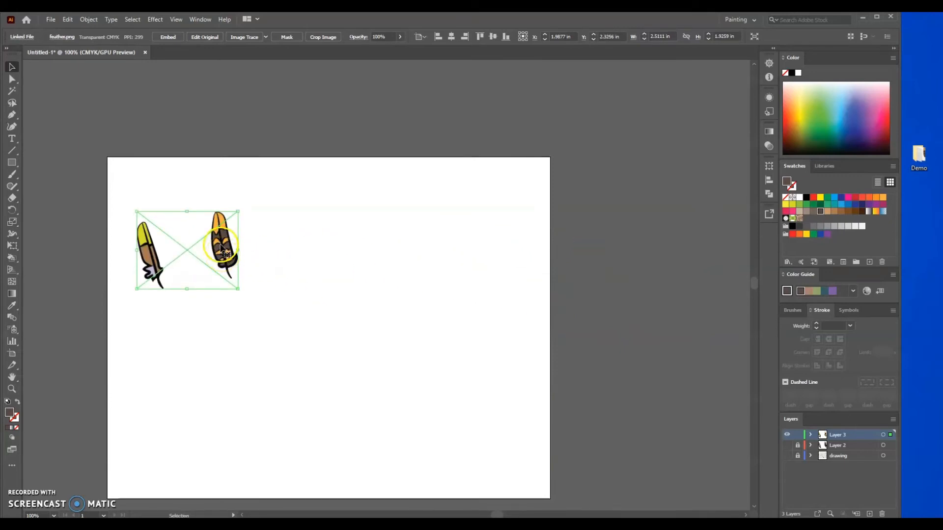
left_click_drag(224, 258, 258, 234)
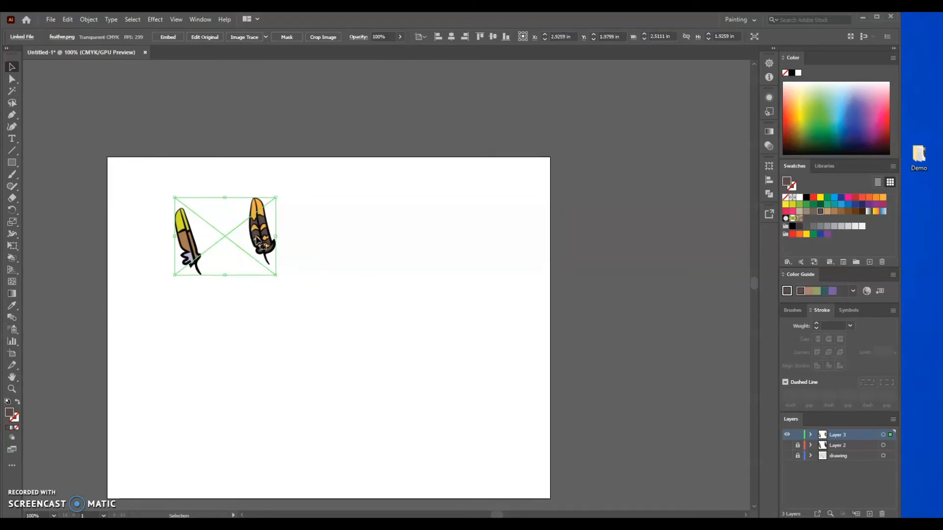
Step: Duplicate the feather image twice across the same row and once below the last copy, and rotate the lower copy slightly
left_click_drag(257, 240, 503, 354)
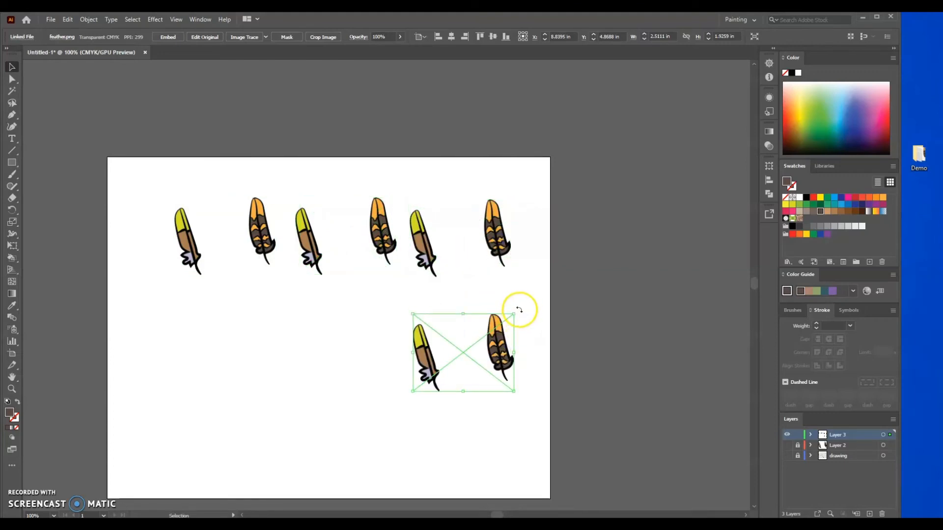
left_click_drag(517, 311, 390, 301)
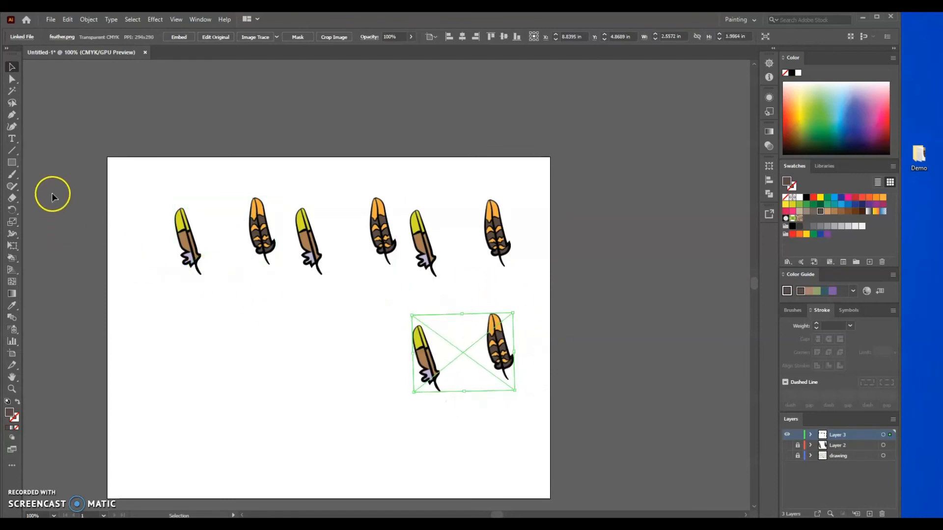